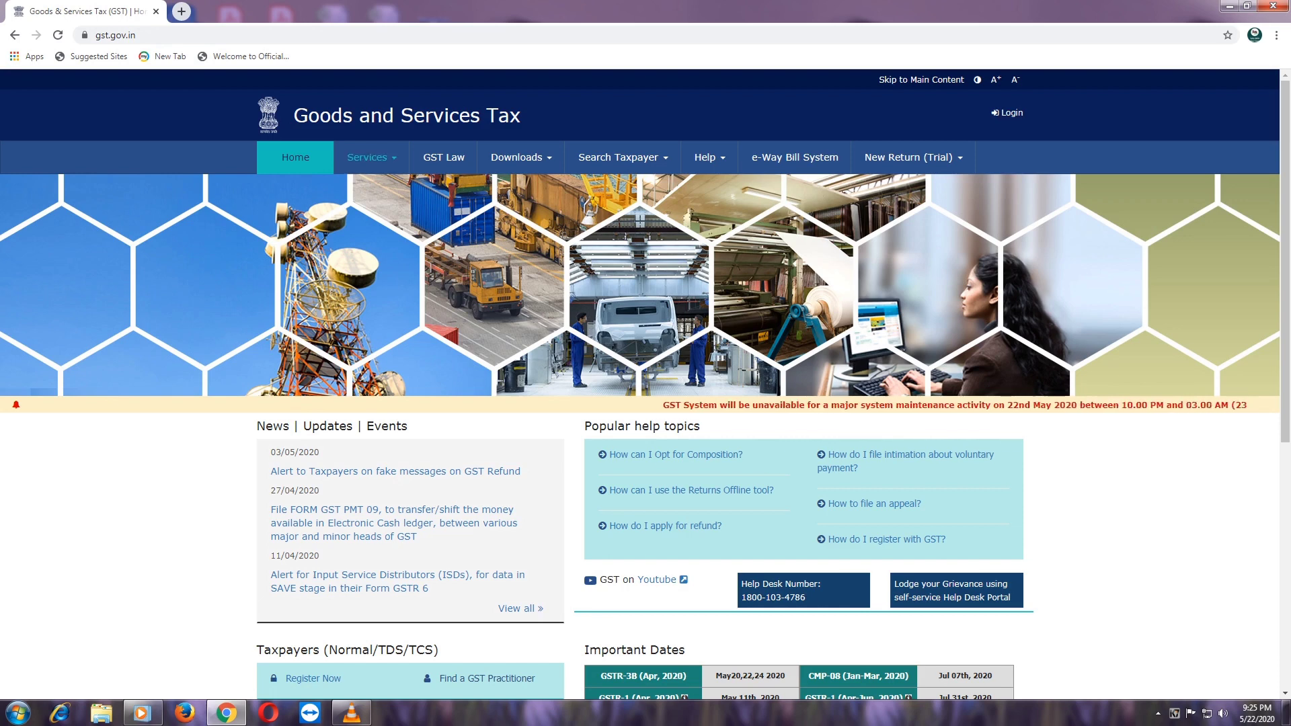
- Open the New Registration form via Services > Registration
{"action": "left_click", "coordinate": [371, 158]}
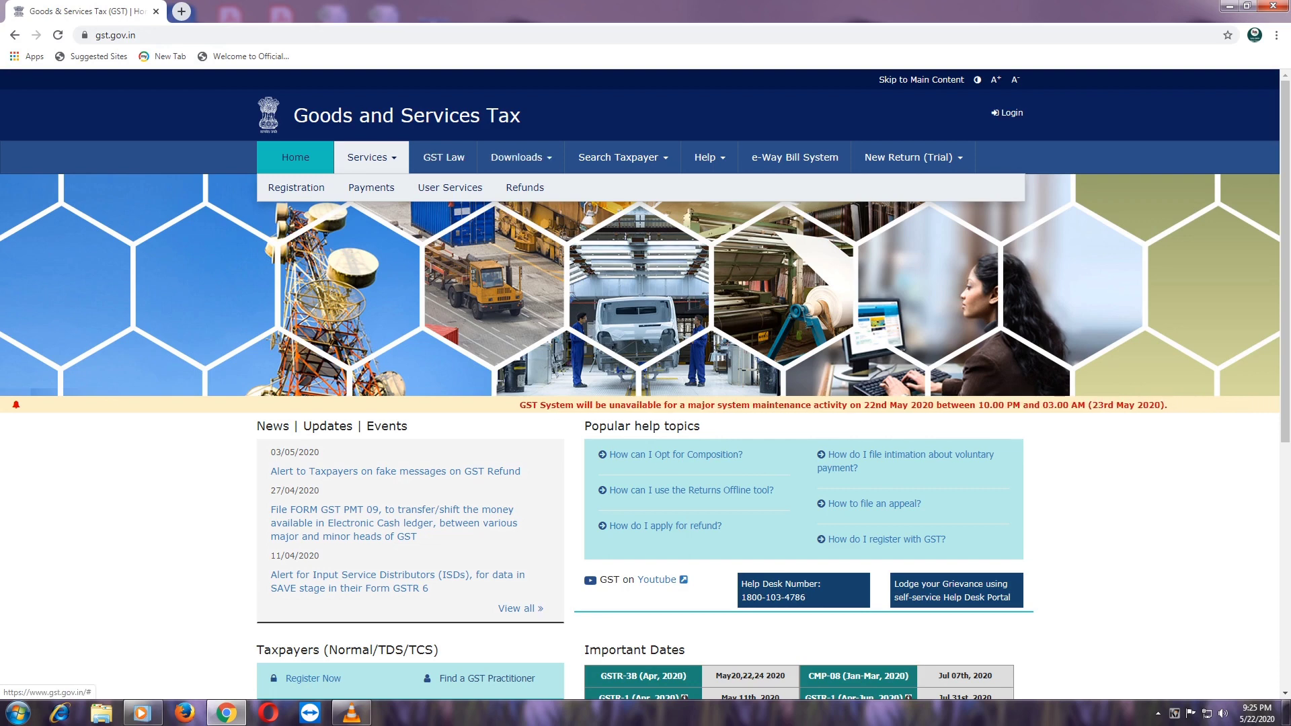
{"action": "left_click", "coordinate": [368, 158]}
{"action": "left_click", "coordinate": [369, 157]}
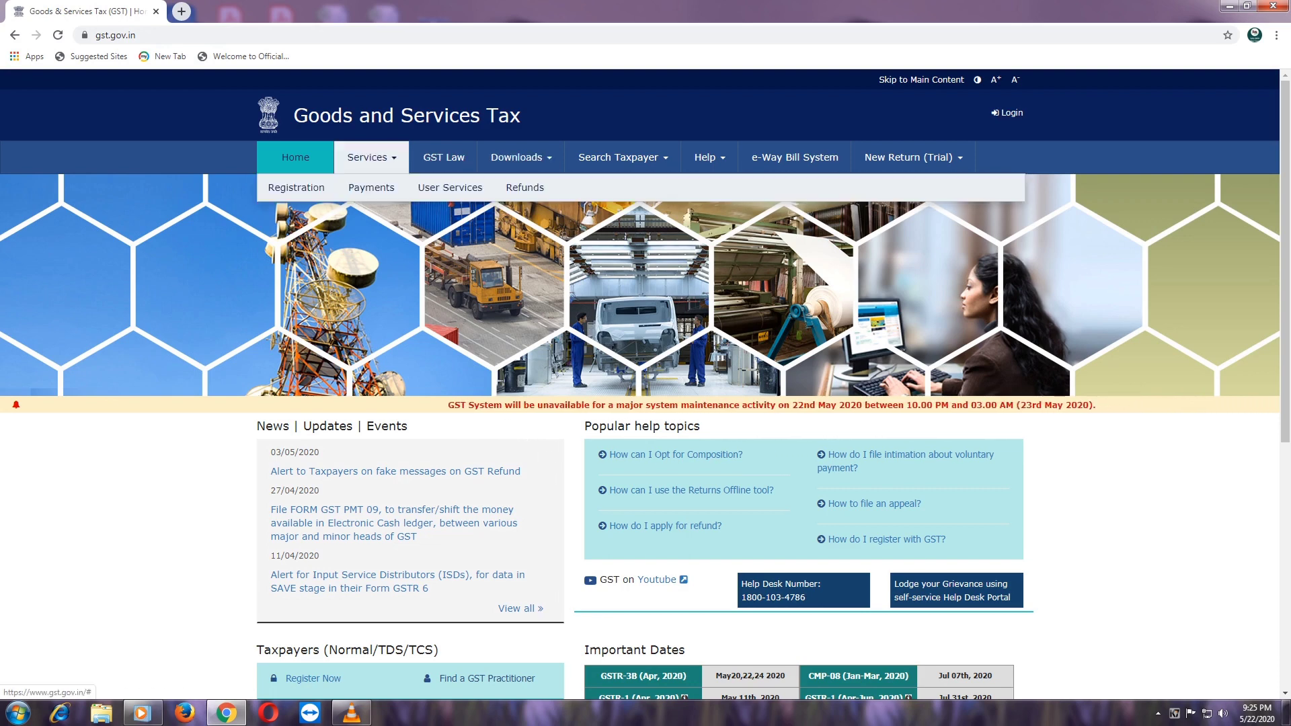
{"action": "mouse_move", "coordinate": [297, 188]}
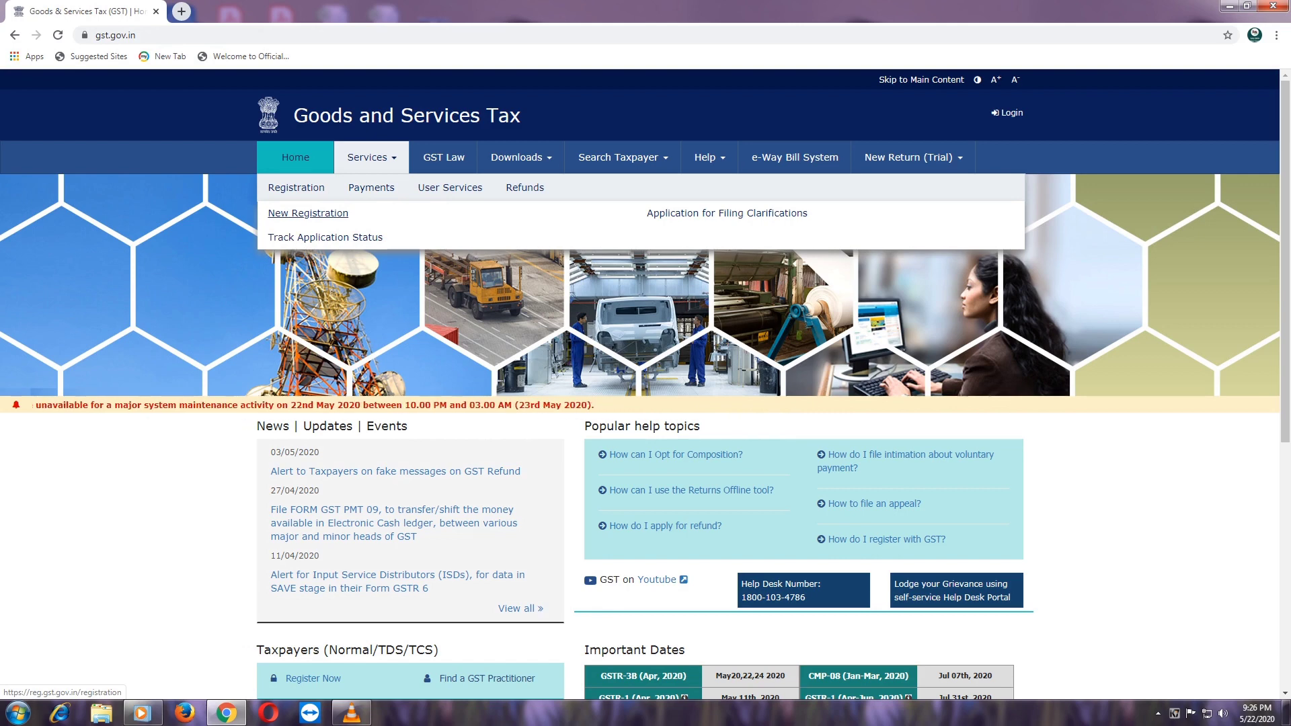
{"action": "left_click", "coordinate": [308, 213]}
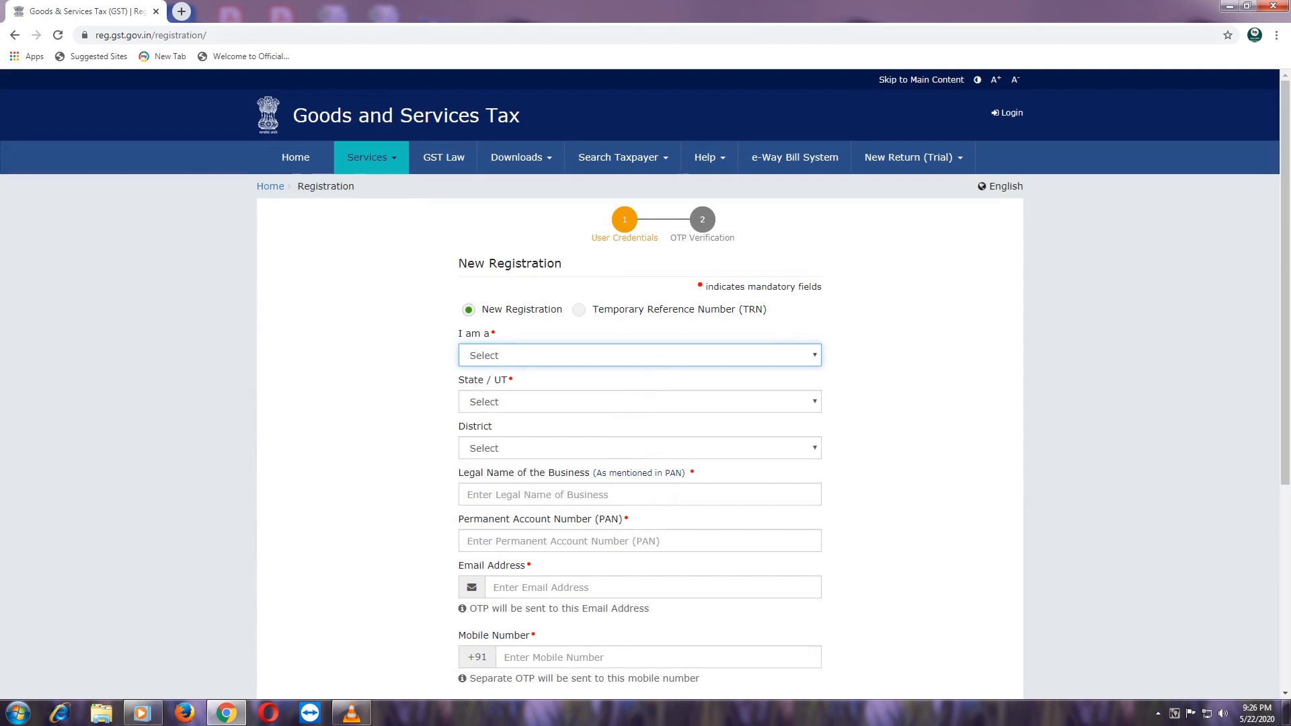
- Choose Taxpayer in the 'I am a' dropdown using the arrow keys and Enter
{"action": "scroll", "coordinate": [640, 383], "scroll_direction": "down", "scroll_amount": 4}
{"action": "scroll", "coordinate": [639, 383], "scroll_direction": "up", "scroll_amount": 2}
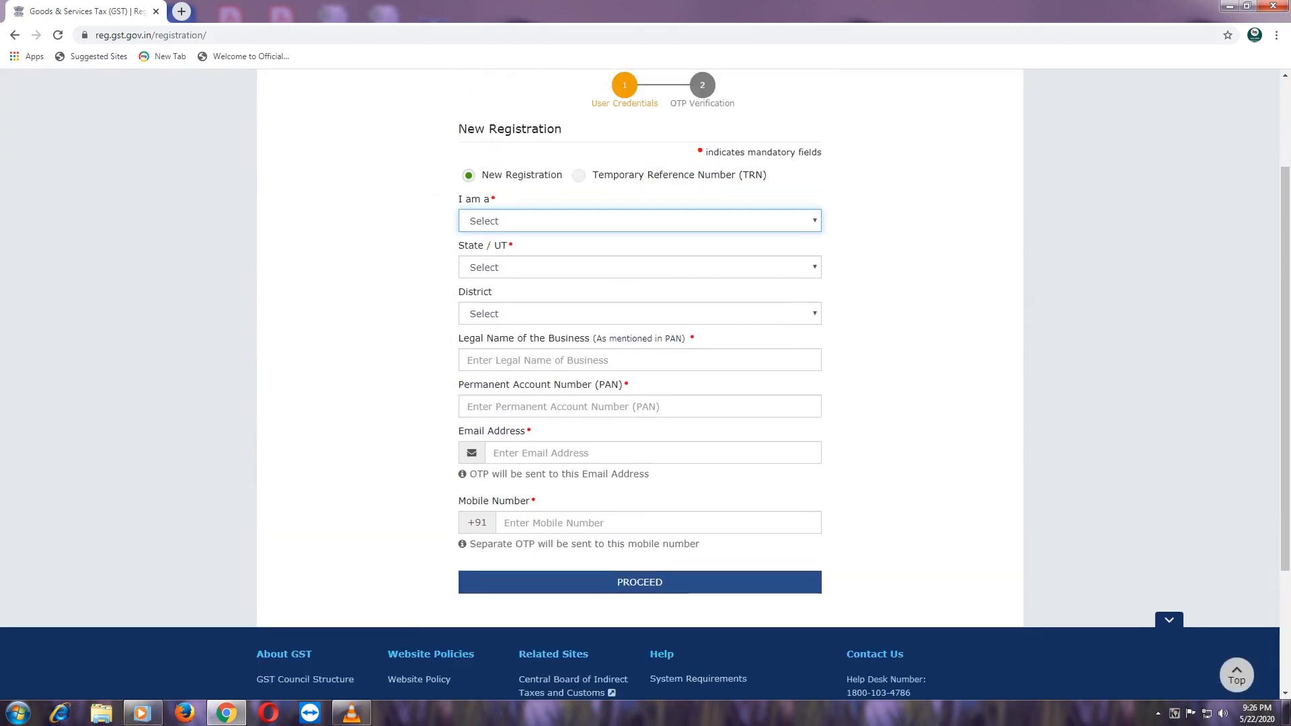
{"action": "scroll", "coordinate": [640, 383], "scroll_direction": "up", "scroll_amount": 2}
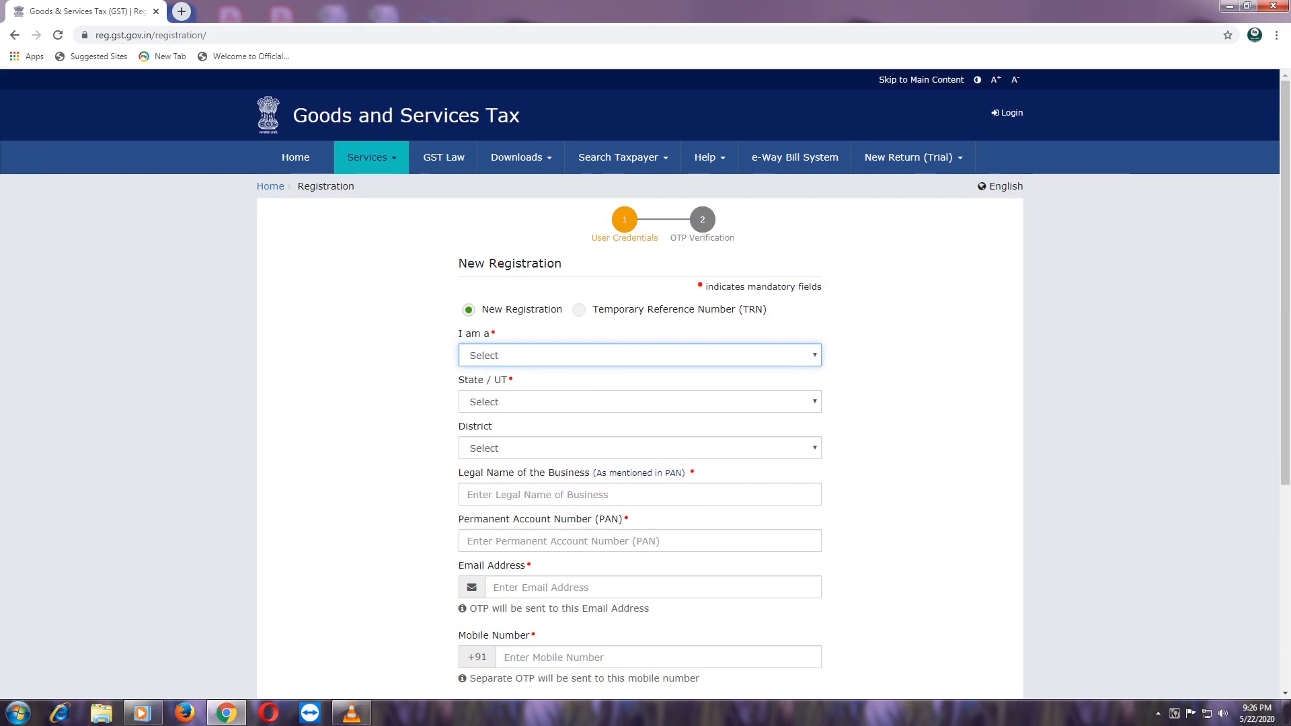
{"action": "scroll", "coordinate": [639, 383], "scroll_direction": "down", "scroll_amount": 1}
{"action": "scroll", "coordinate": [639, 383], "scroll_direction": "up", "scroll_amount": 1}
{"action": "left_click", "coordinate": [639, 355]}
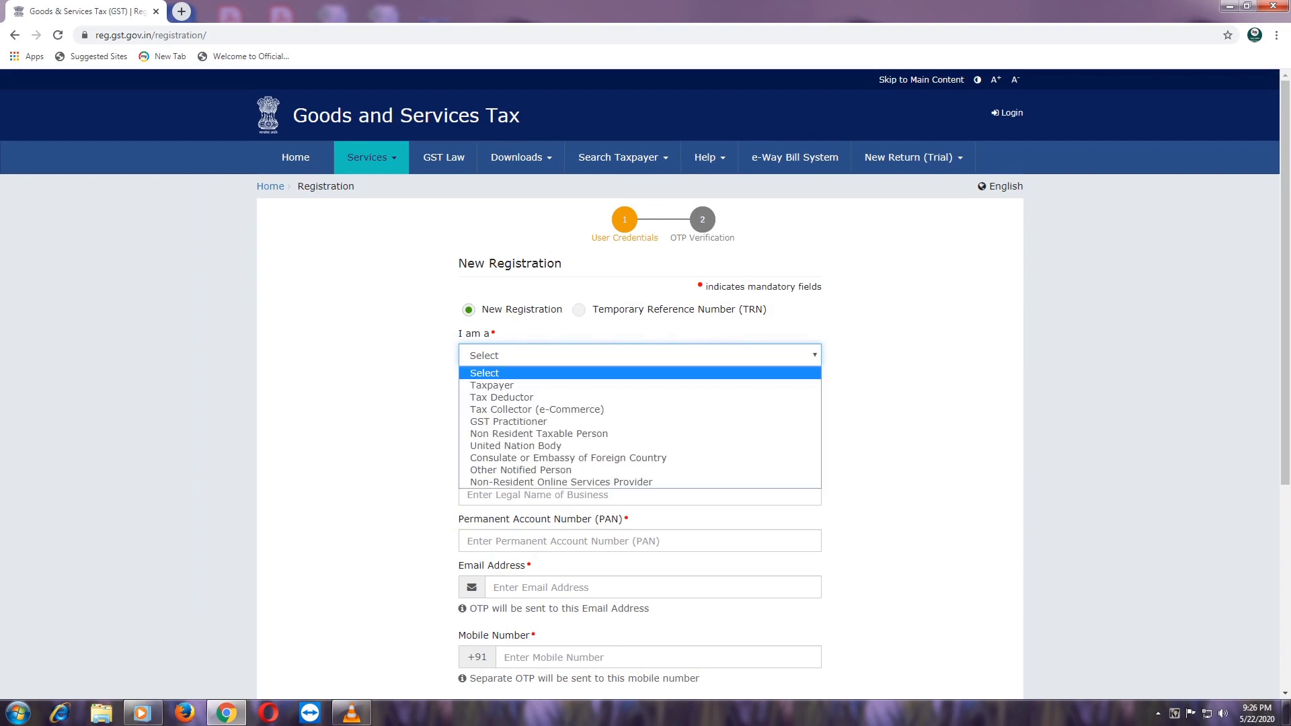
{"action": "key", "text": "Escape"}
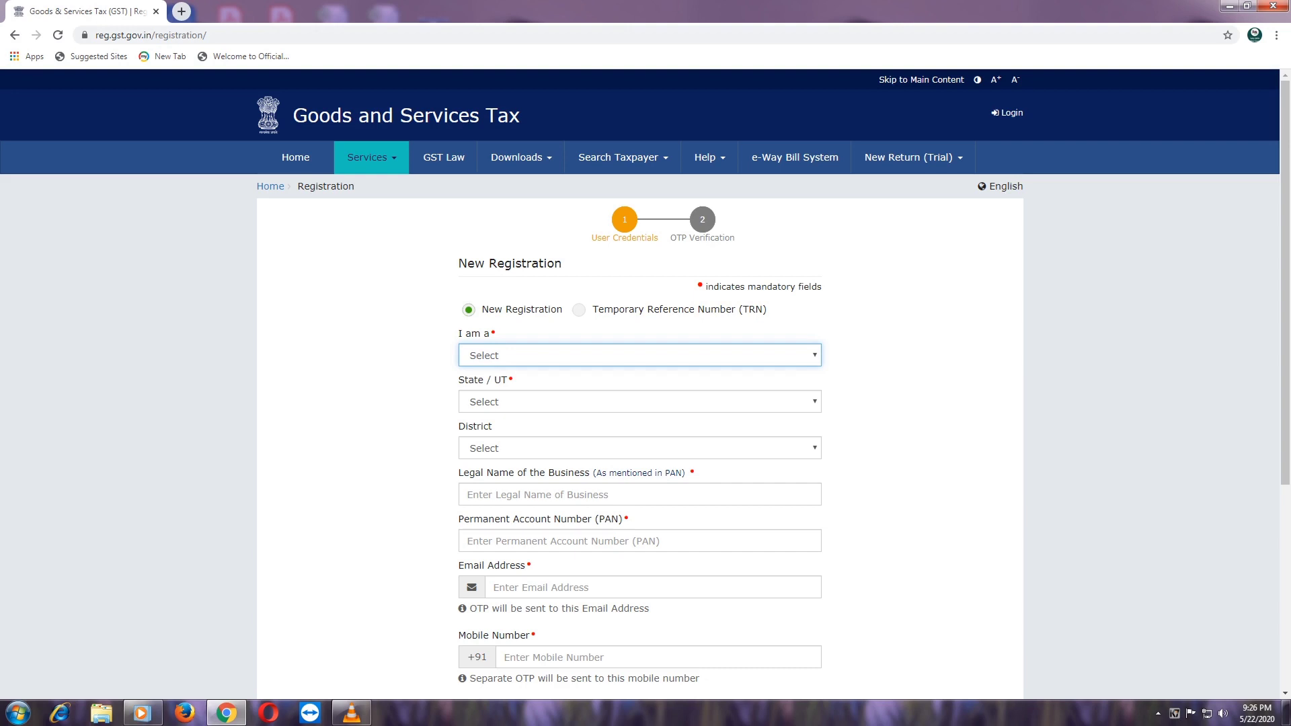
{"action": "left_click", "coordinate": [639, 355]}
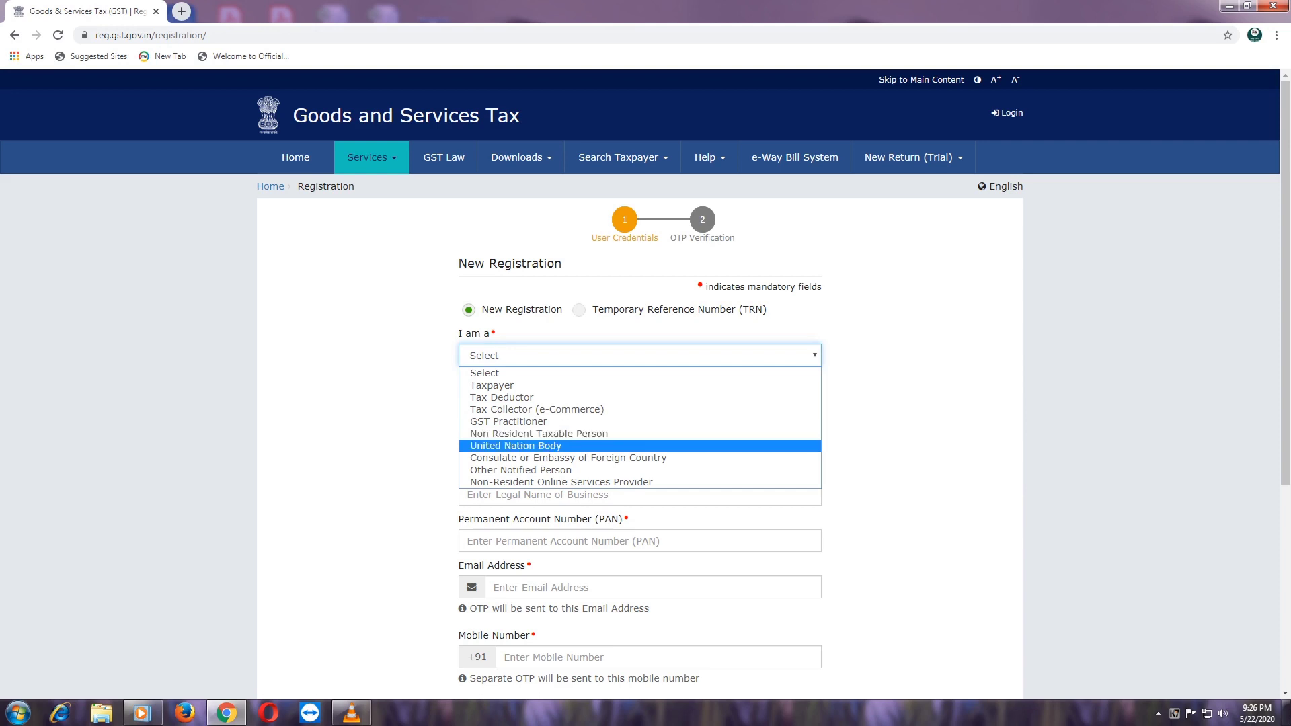
{"action": "key", "text": "Down"}
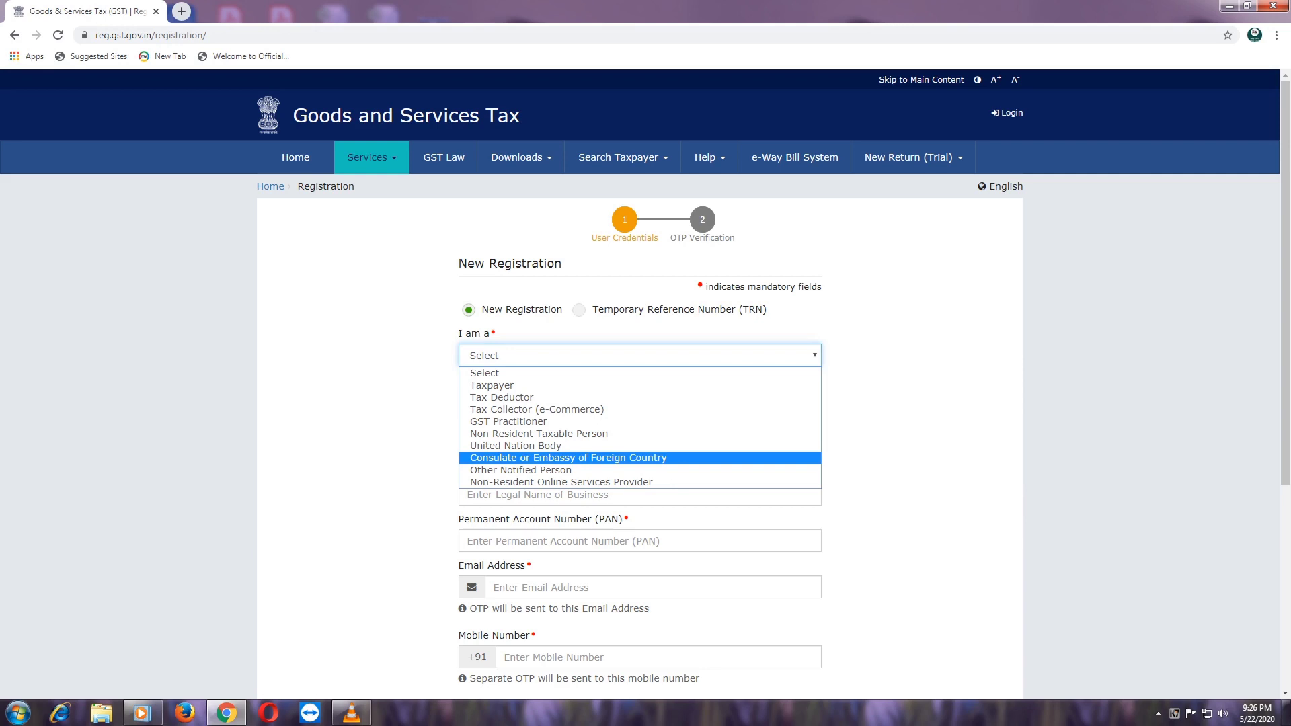
{"action": "key", "text": "Down"}
{"action": "key", "text": "Down"}
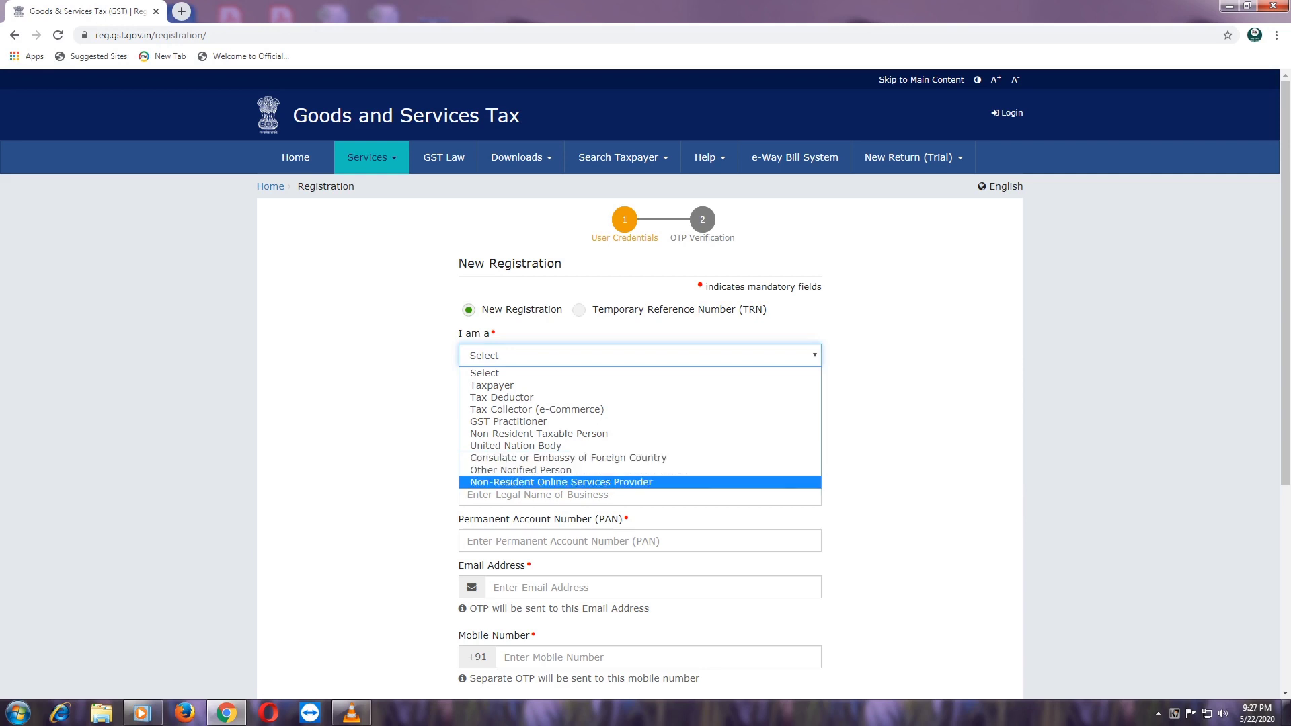
{"action": "key", "text": "Up"}
{"action": "key", "text": "Down"}
{"action": "key", "text": "Up"}
{"action": "key", "text": "Up"}
{"action": "key", "text": "Up"}
{"action": "key", "text": "Up"}
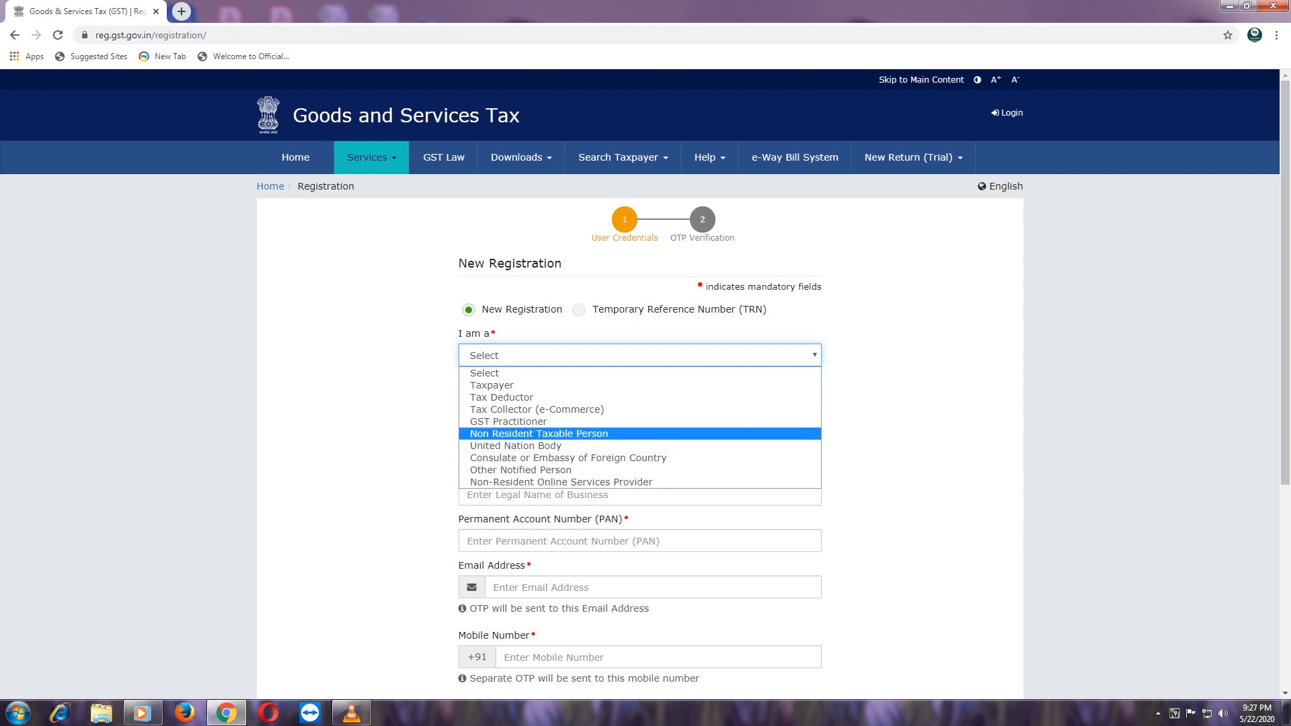
{"action": "key", "text": "Up"}
{"action": "key", "text": "Up"}
{"action": "key", "text": "Up"}
{"action": "key", "text": "Up"}
{"action": "key", "text": "Return"}
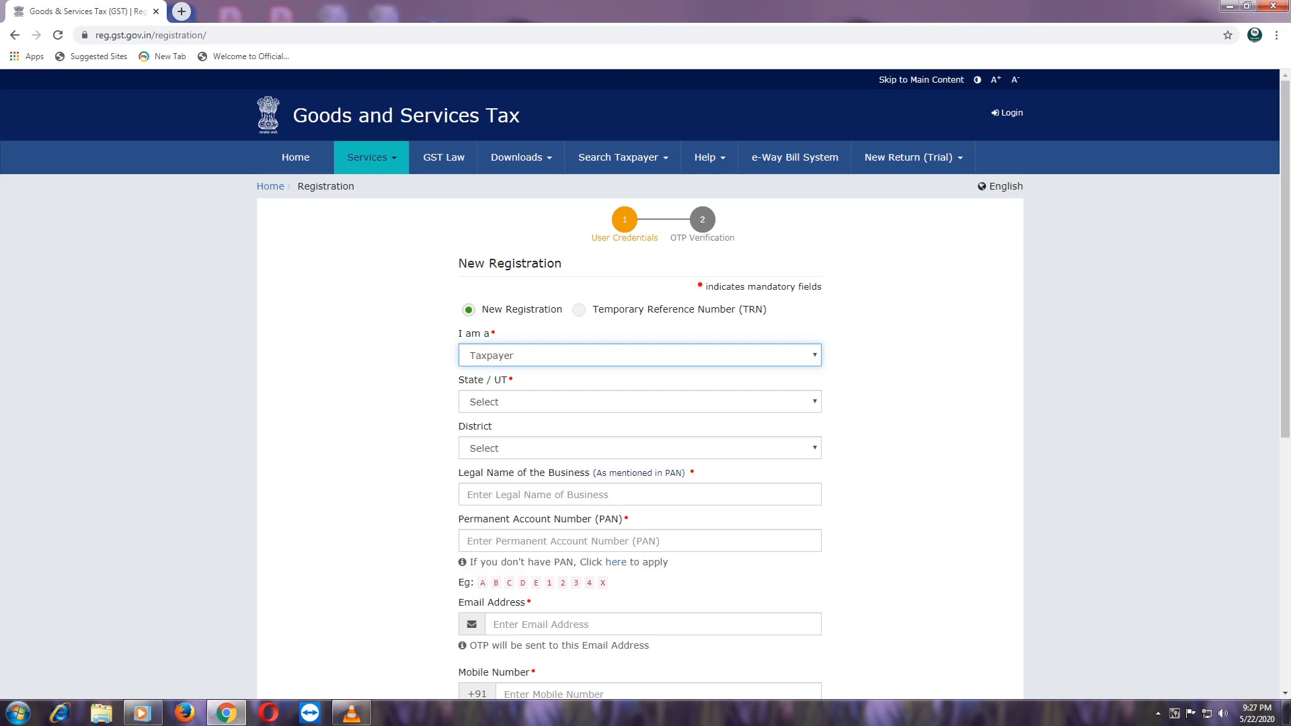
- Pick Tamil Nadu as State / UT and Salem as District, then go to Legal Name
{"action": "left_click", "coordinate": [639, 402]}
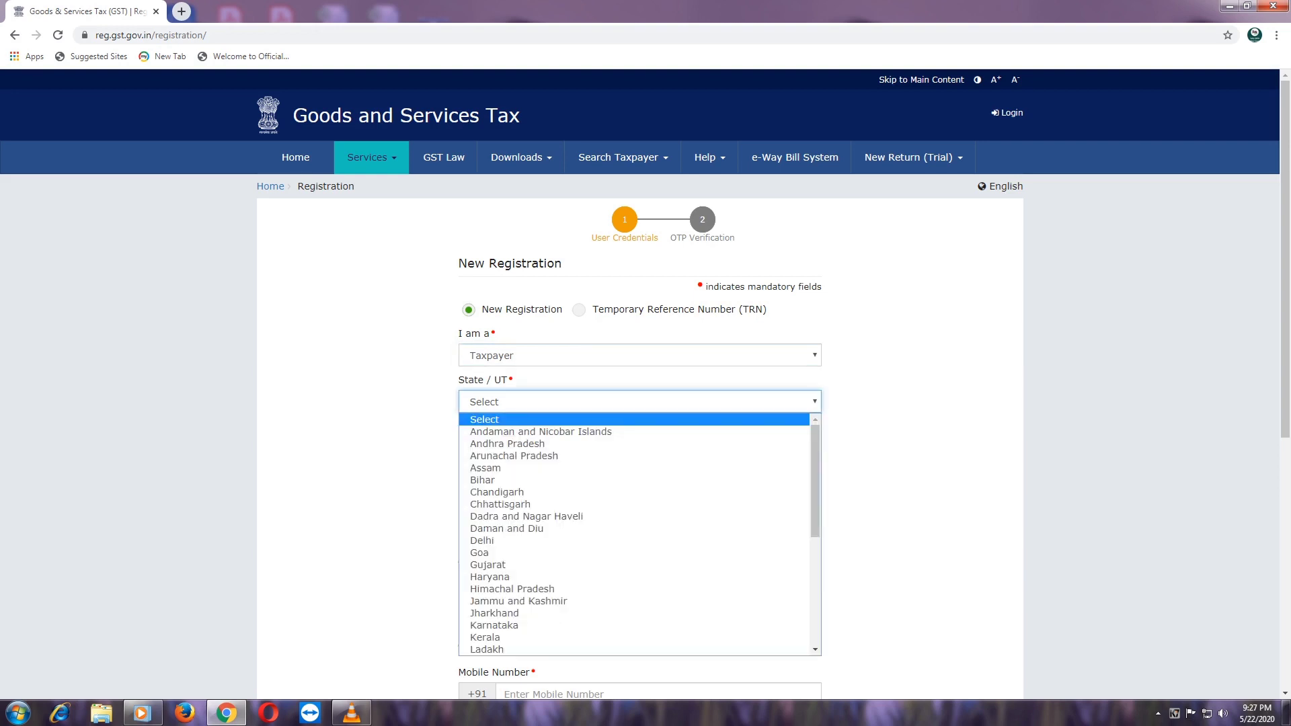
{"action": "key", "text": "t"}
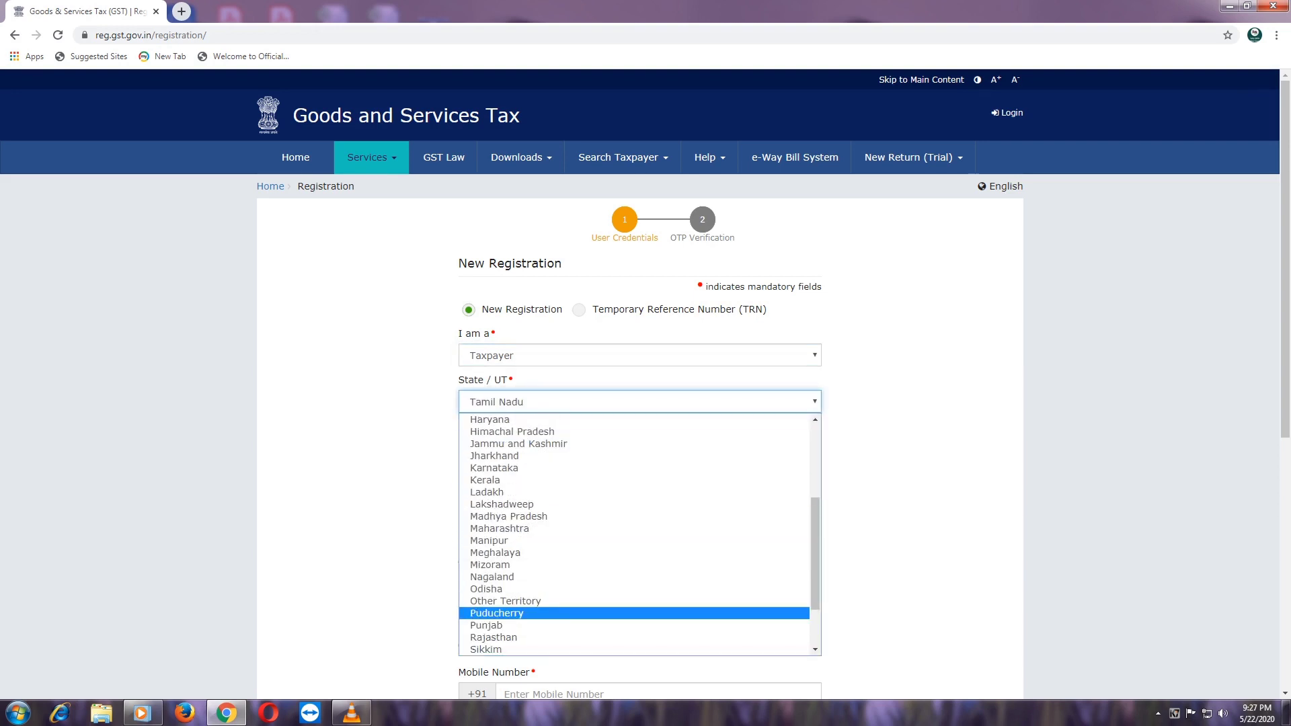
{"action": "scroll", "coordinate": [634, 613], "scroll_direction": "down", "scroll_amount": 2}
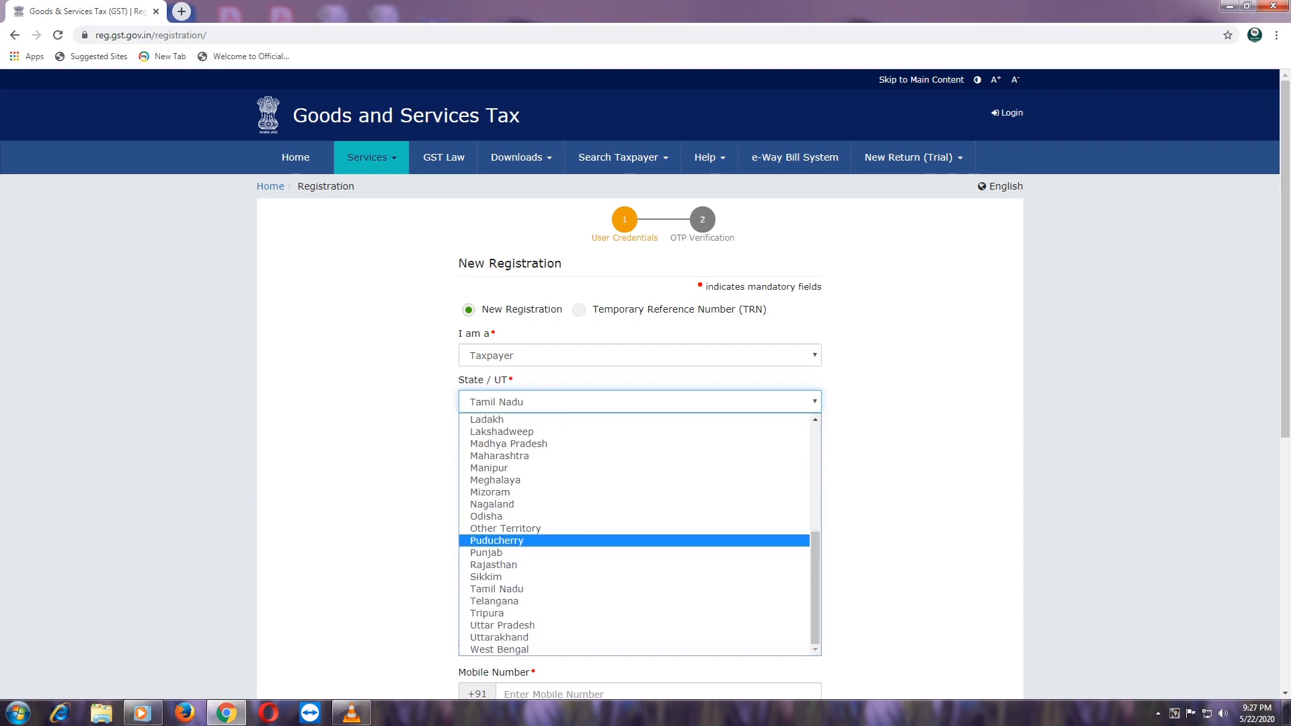
{"action": "left_click", "coordinate": [498, 589]}
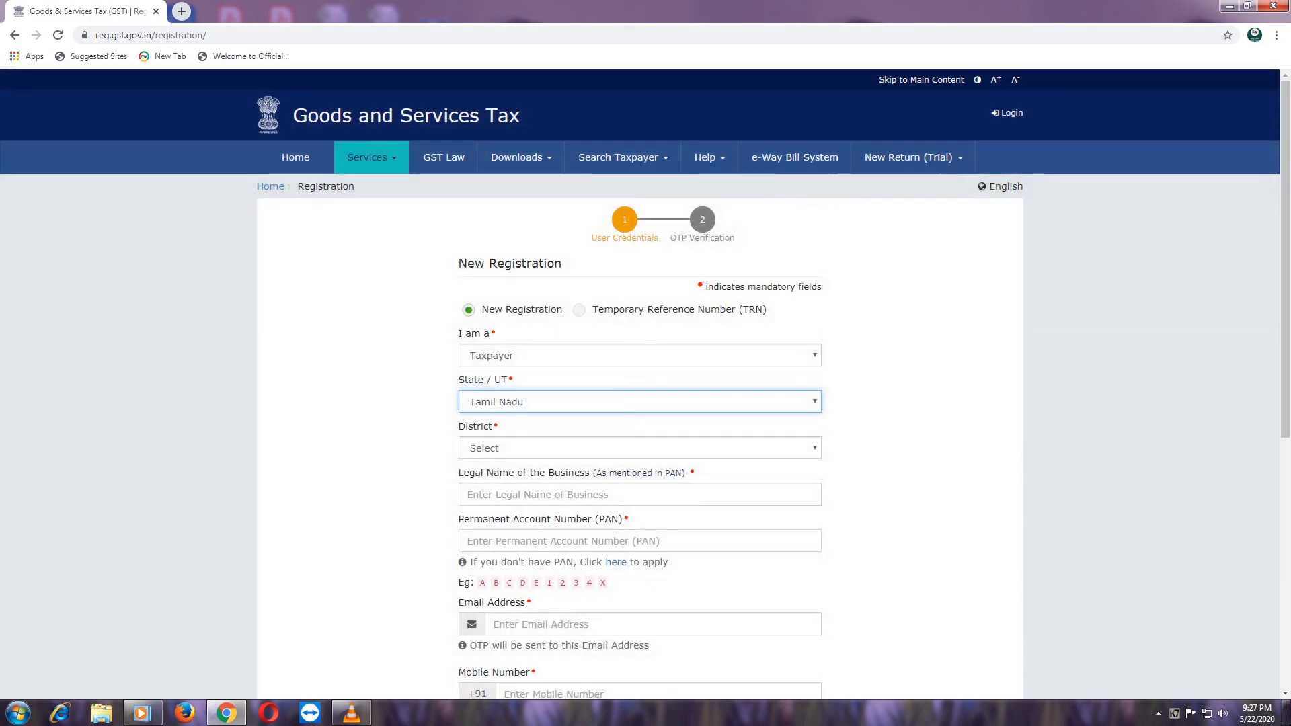
{"action": "left_click", "coordinate": [639, 449]}
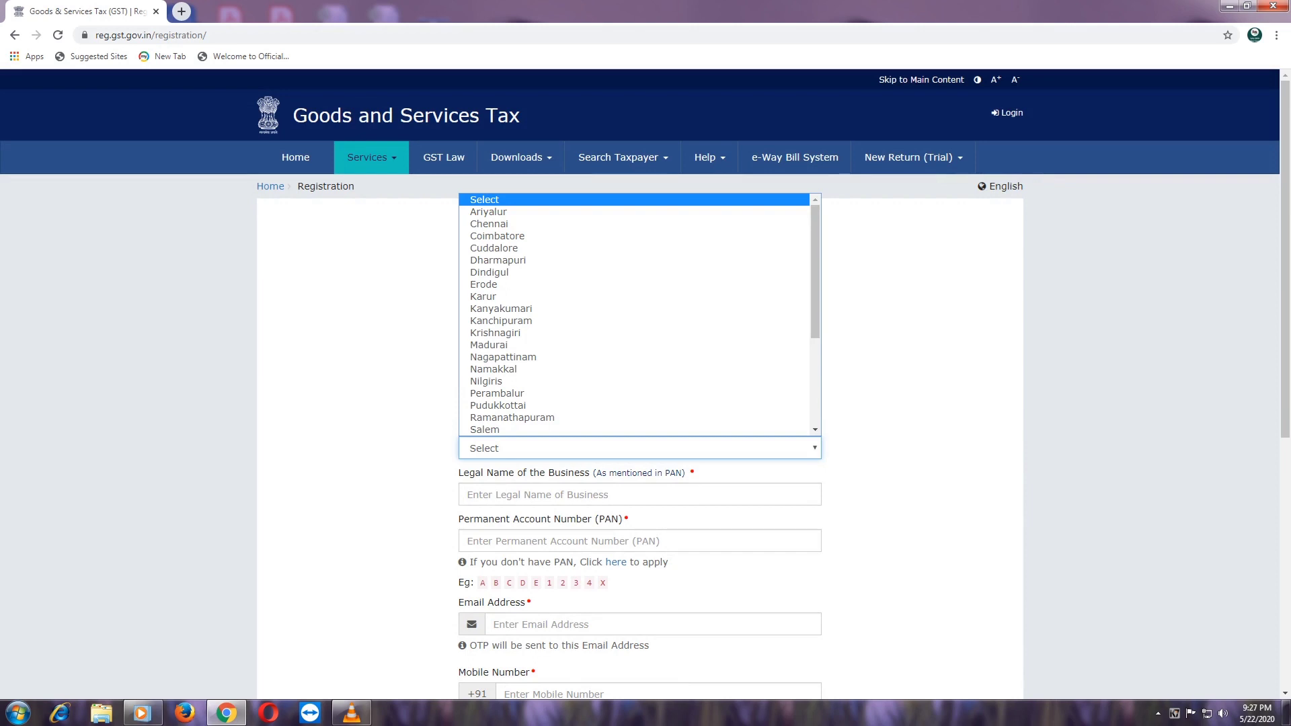
{"action": "scroll", "coordinate": [511, 430], "scroll_direction": "down", "scroll_amount": 1}
{"action": "left_click", "coordinate": [511, 394]}
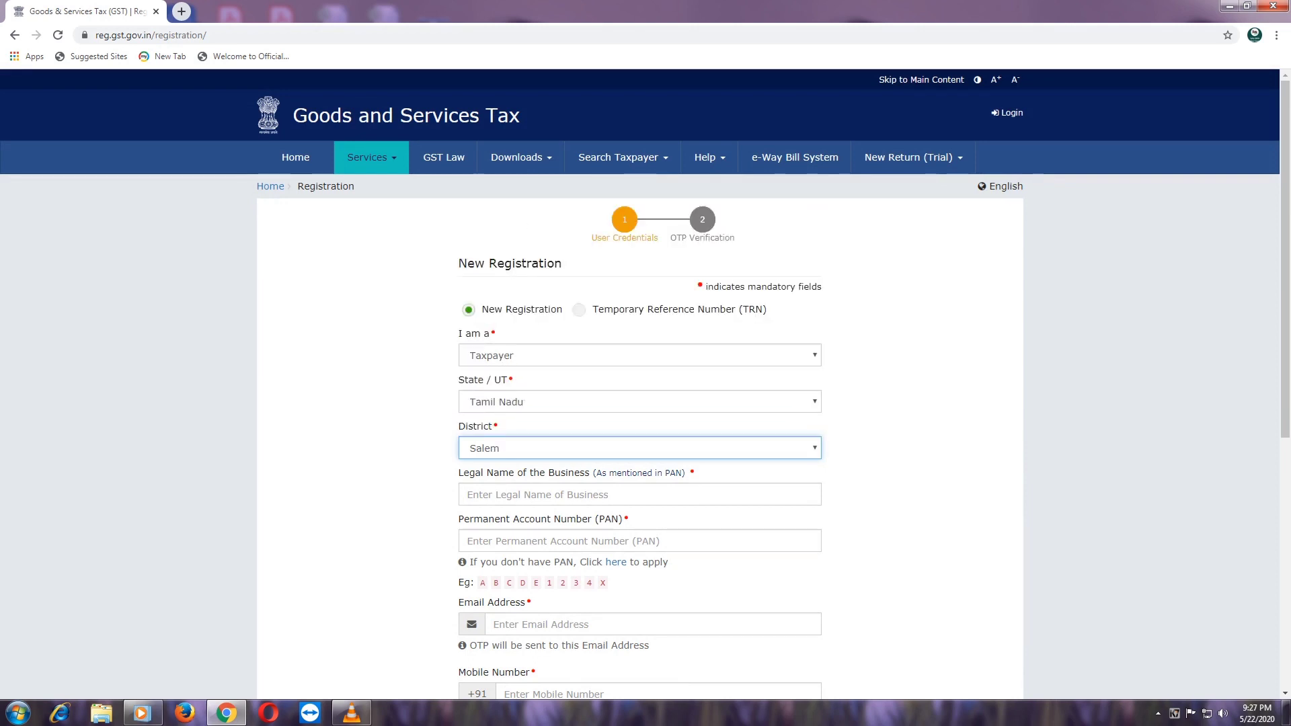
{"action": "left_click", "coordinate": [513, 494]}
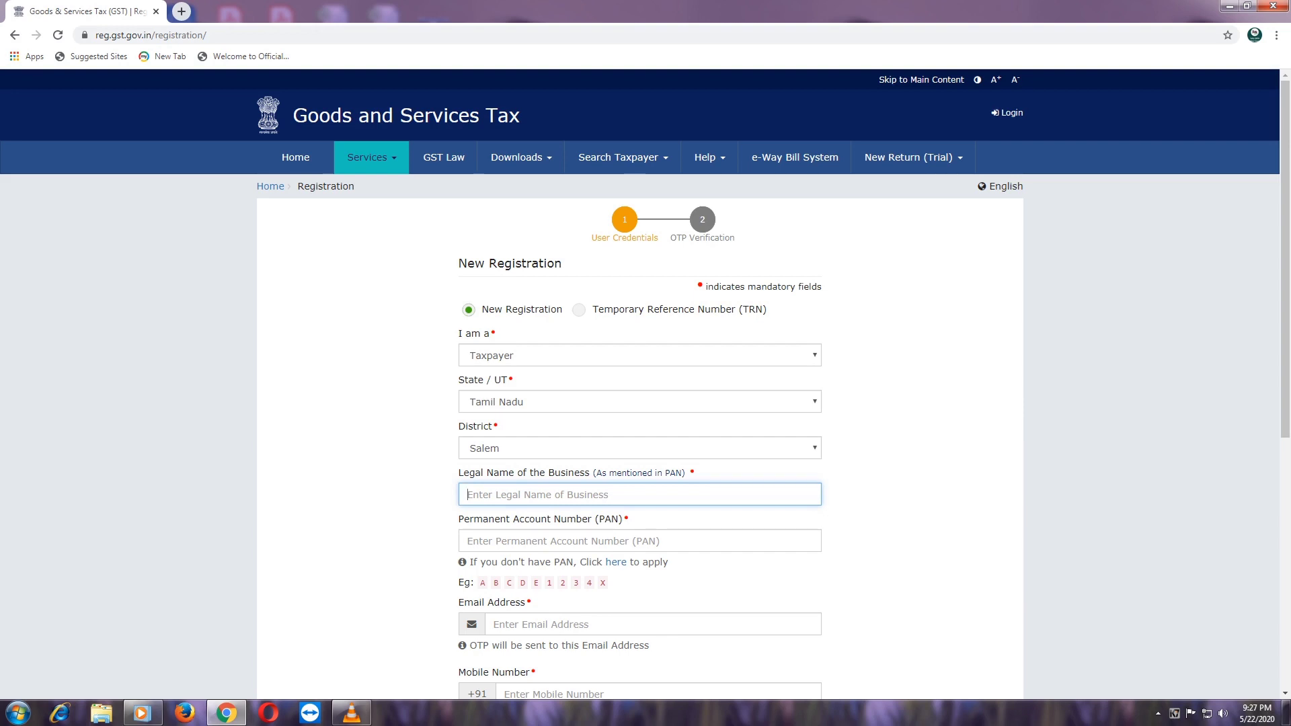
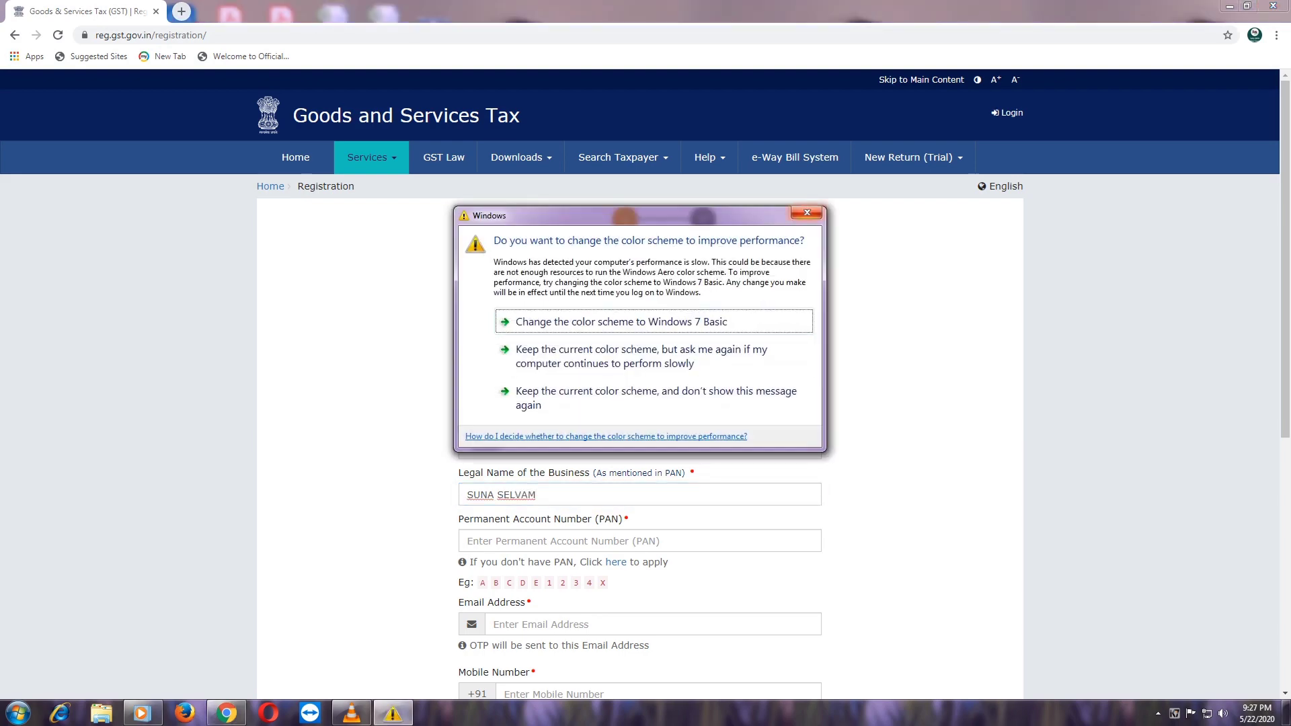
- Enter the business's legal name and the PAN, dismissing the Windows colour-scheme prompt
{"action": "left_click", "coordinate": [807, 213]}
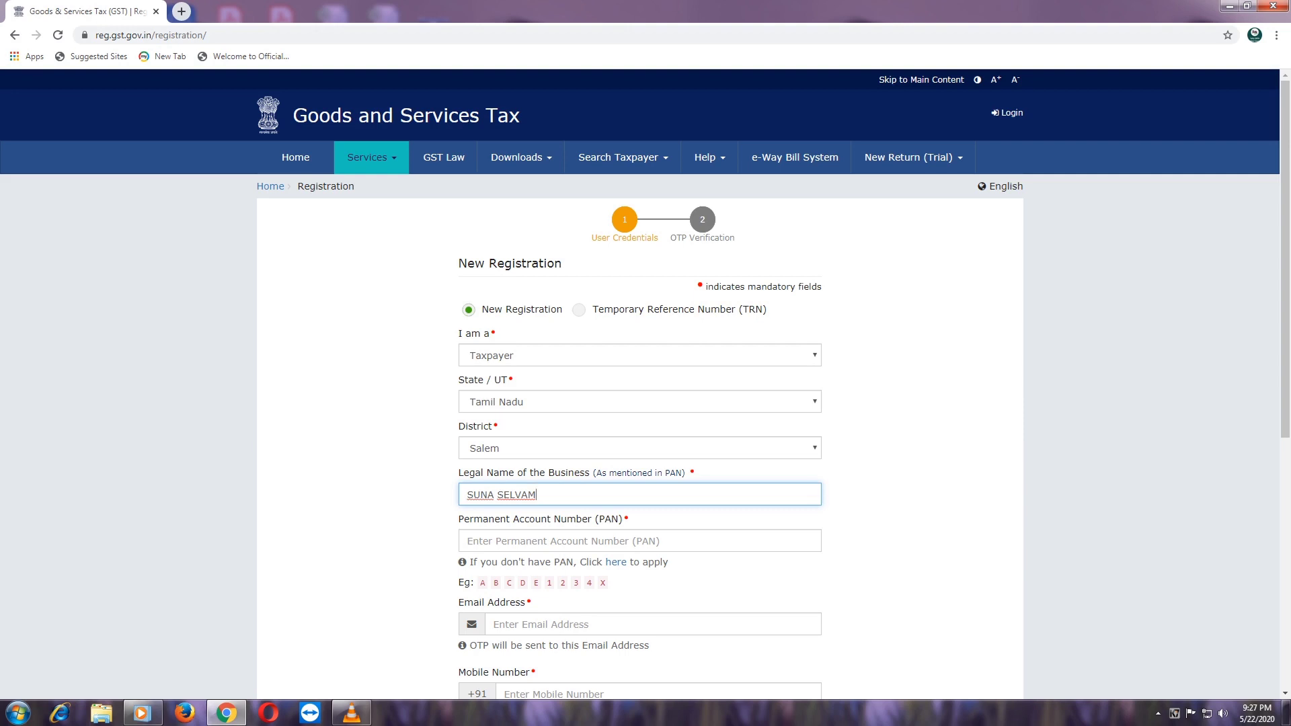
{"action": "key", "text": "Tab"}
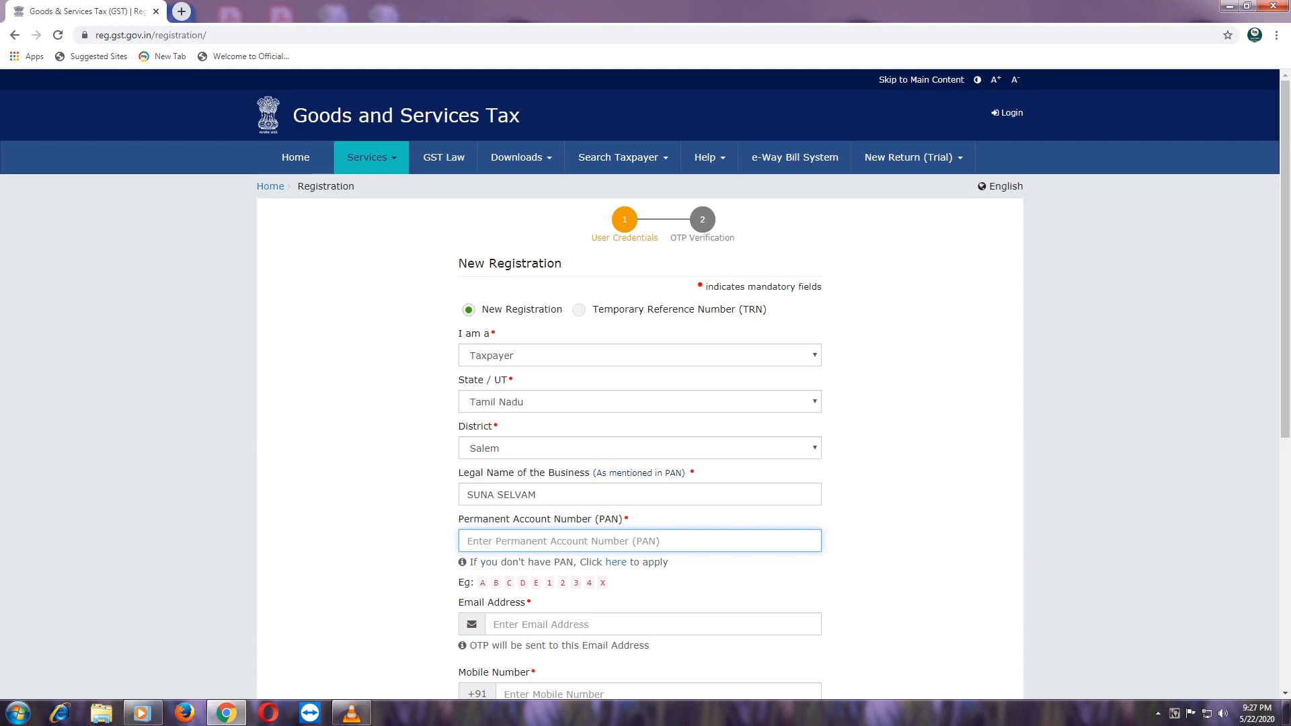
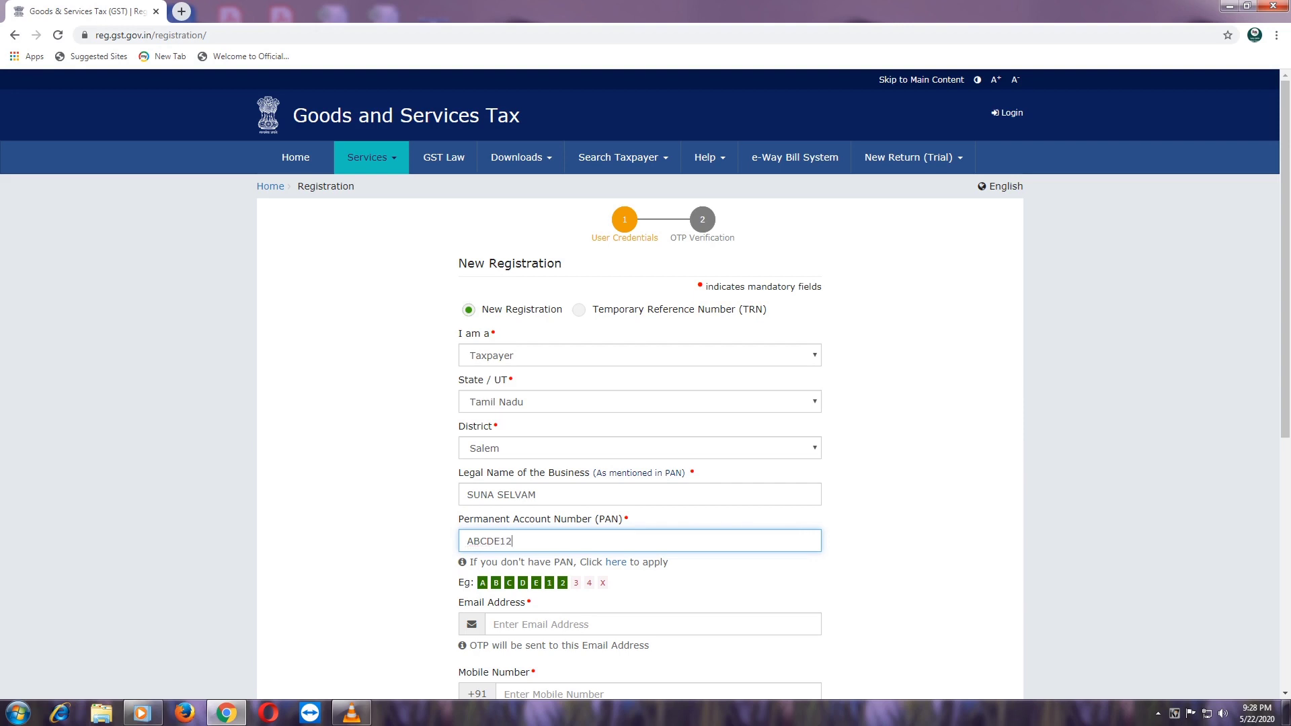
- Fill in the applicant's email address, mobile number and the captcha characters
{"action": "scroll", "coordinate": [646, 383], "scroll_direction": "down", "scroll_amount": 1}
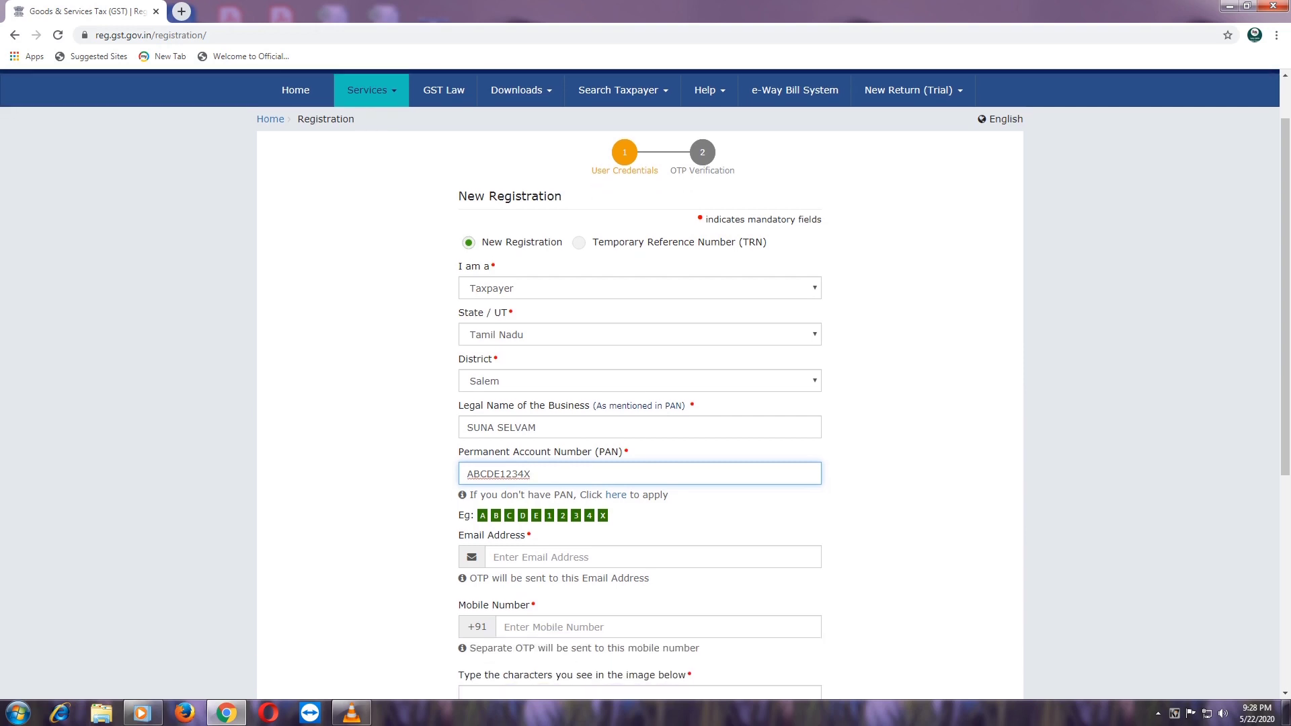
{"action": "scroll", "coordinate": [645, 383], "scroll_direction": "down", "scroll_amount": 1}
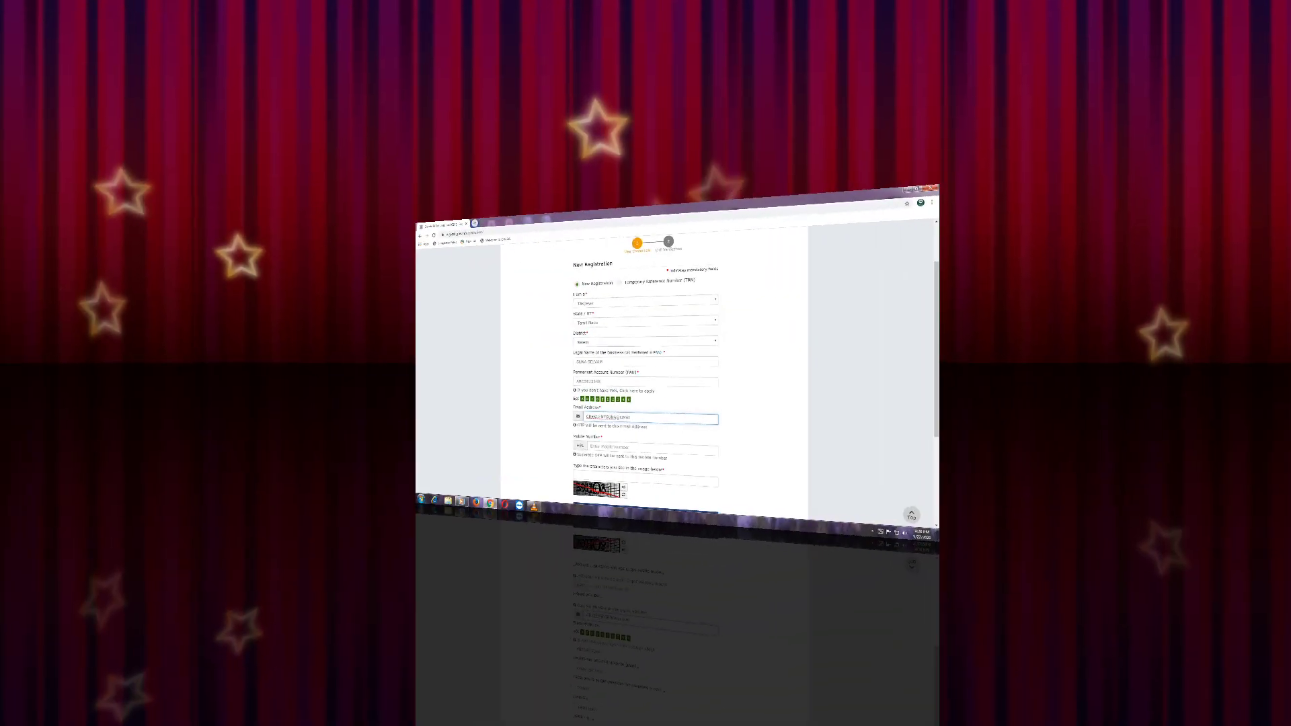
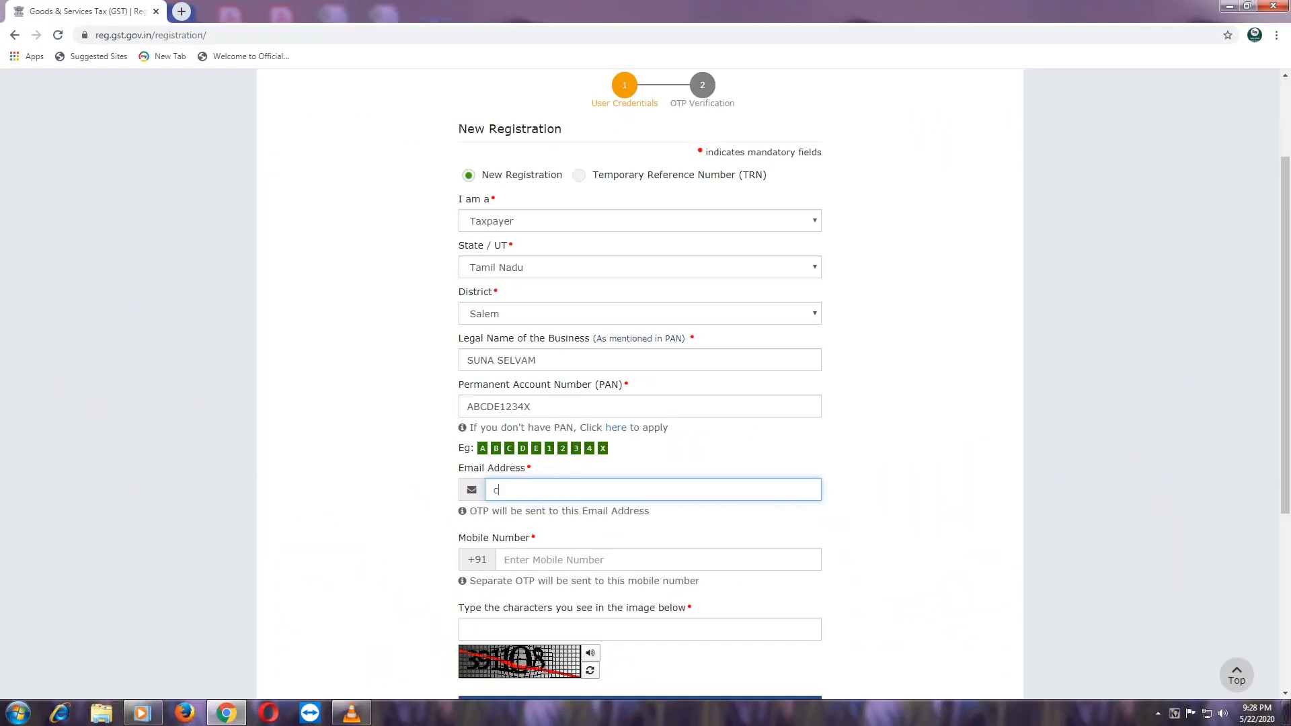
{"action": "key", "text": "Tab"}
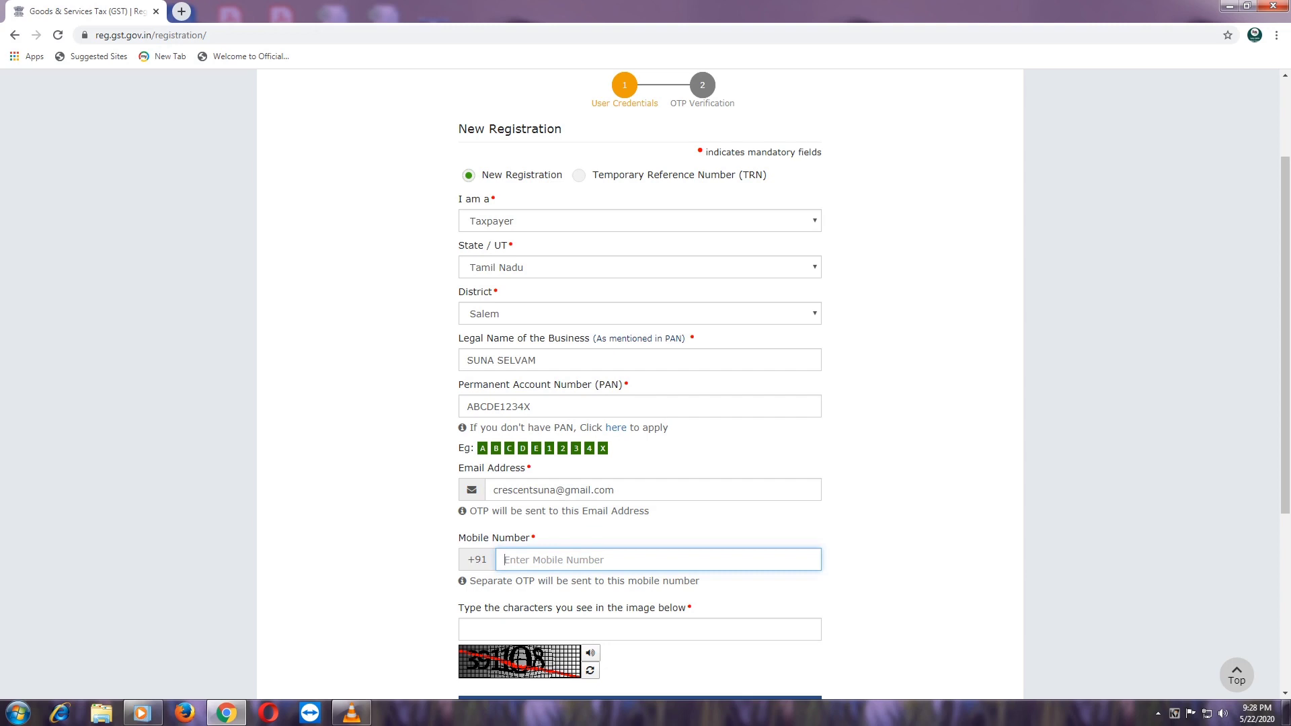
{"action": "key", "text": "Tab"}
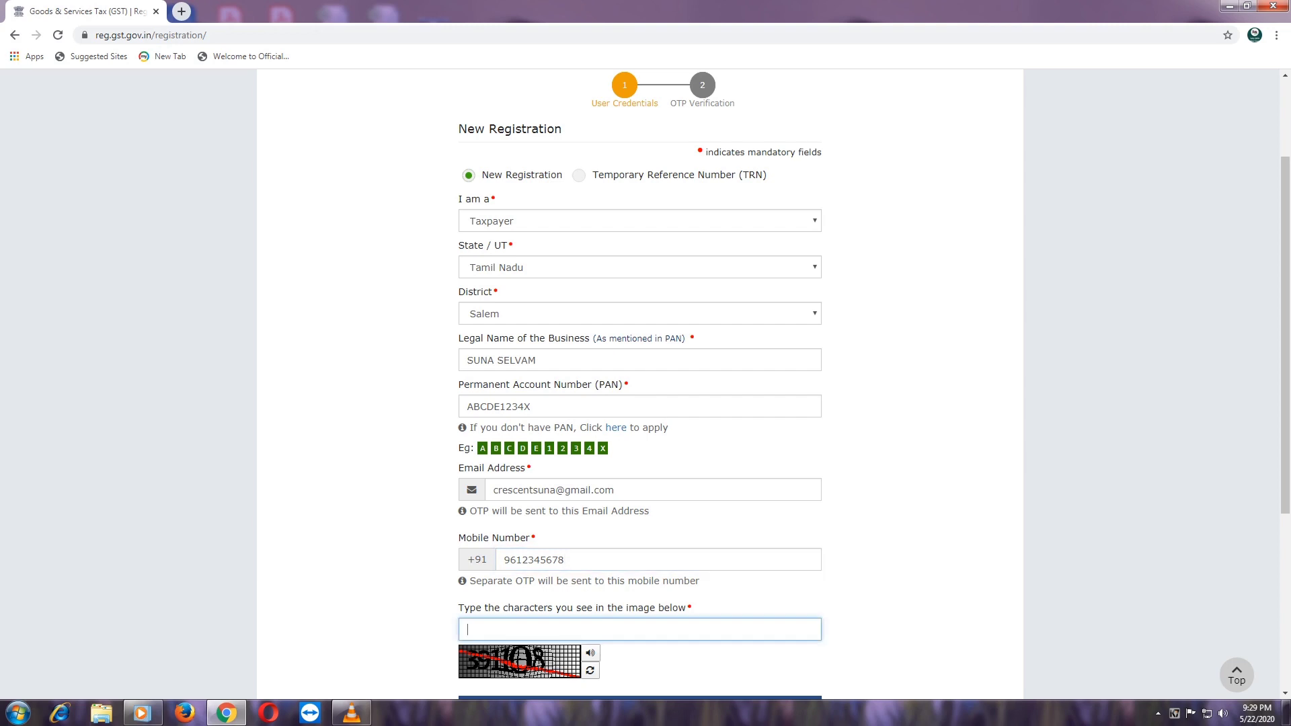
{"action": "scroll", "coordinate": [645, 383], "scroll_direction": "down", "scroll_amount": 1}
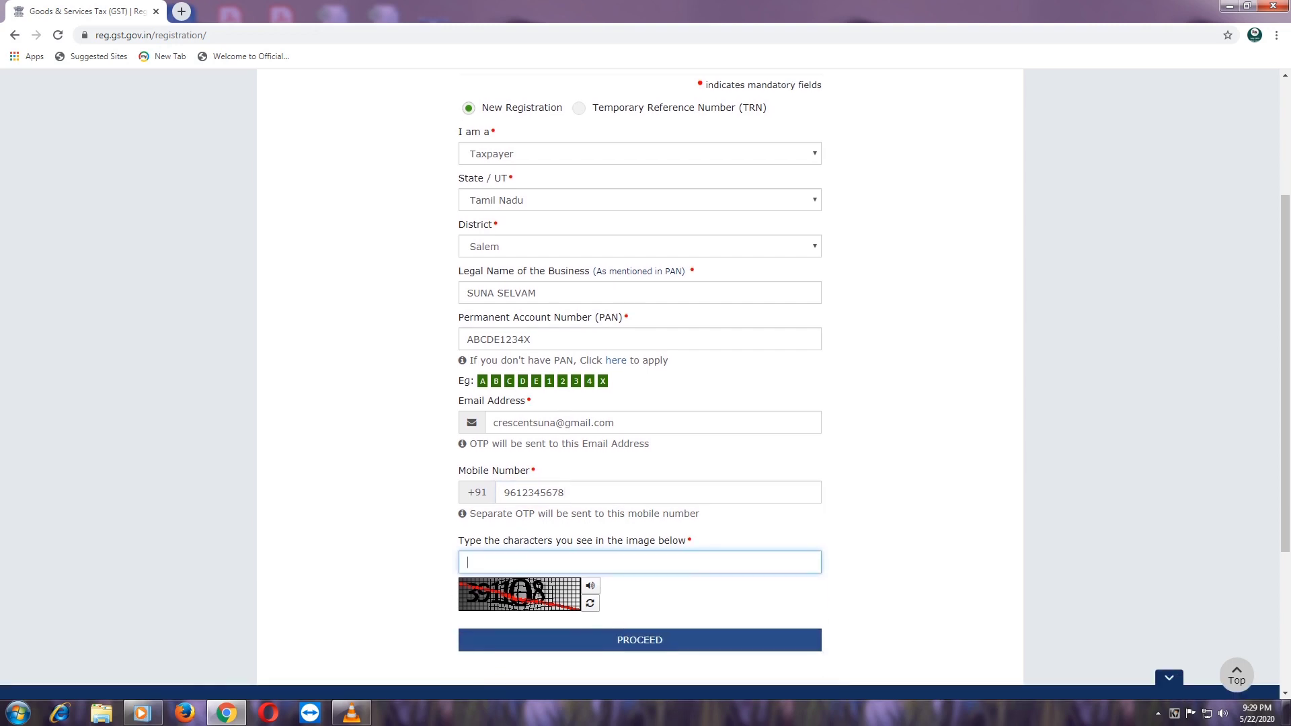
{"action": "type", "text": "391108"}
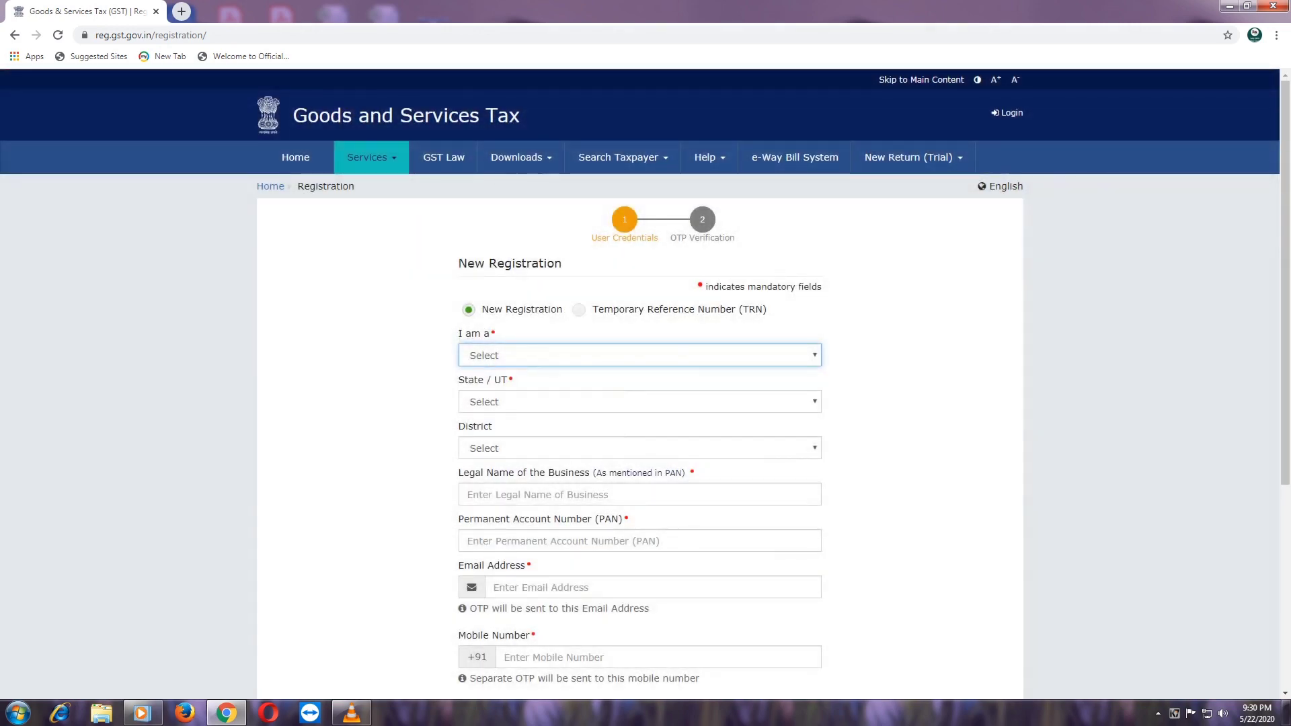
- Choose the Temporary Reference Number (TRN) option and enter the TRN
{"action": "left_click", "coordinate": [579, 310]}
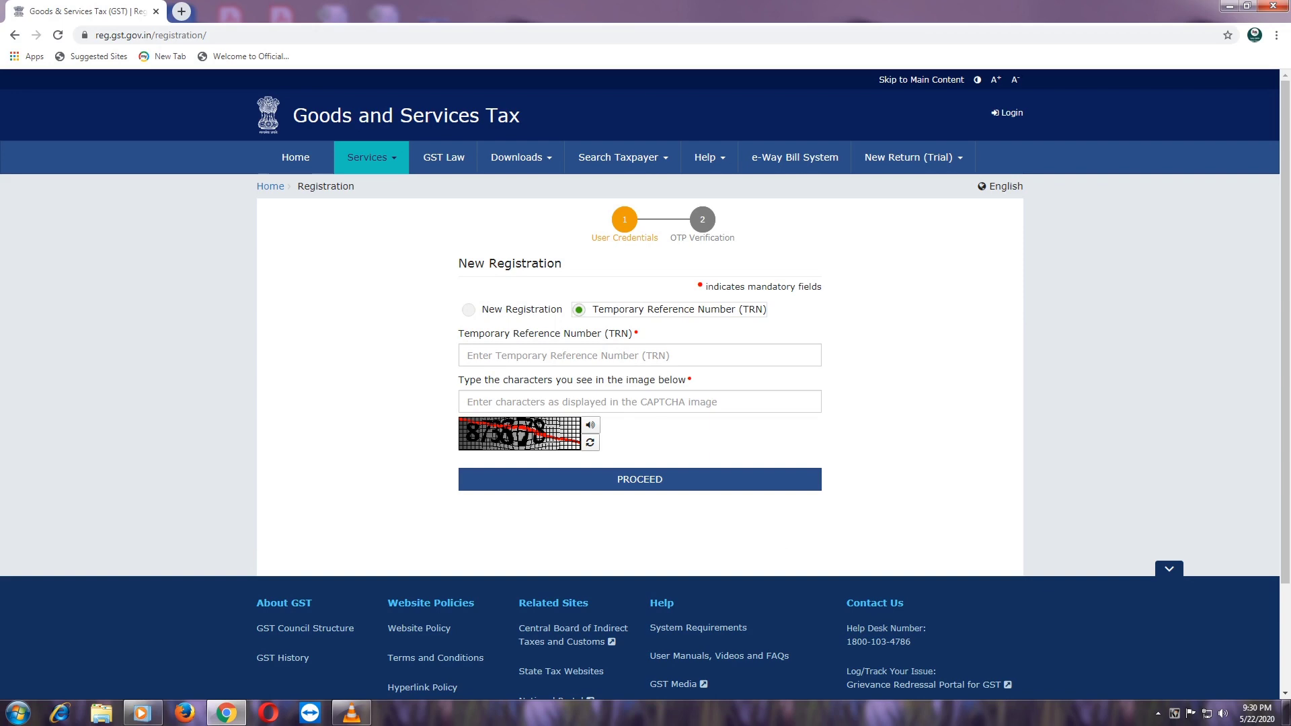
{"action": "left_click", "coordinate": [640, 355]}
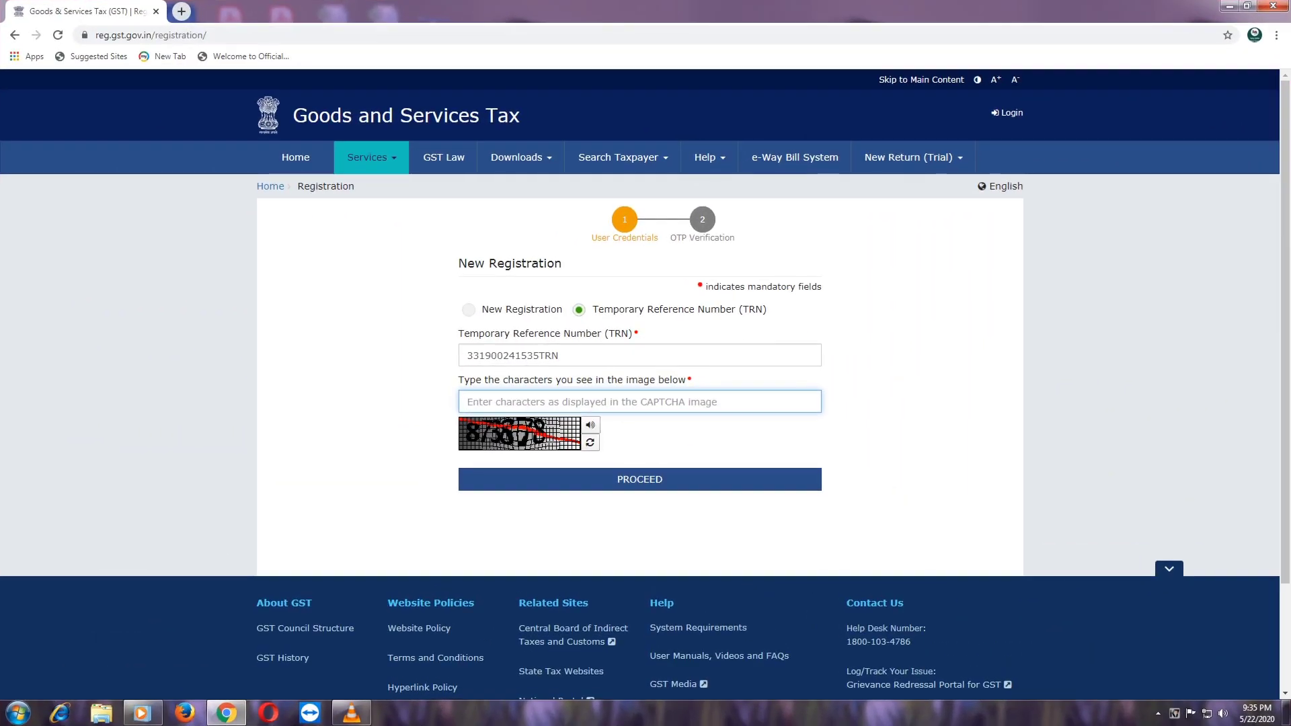
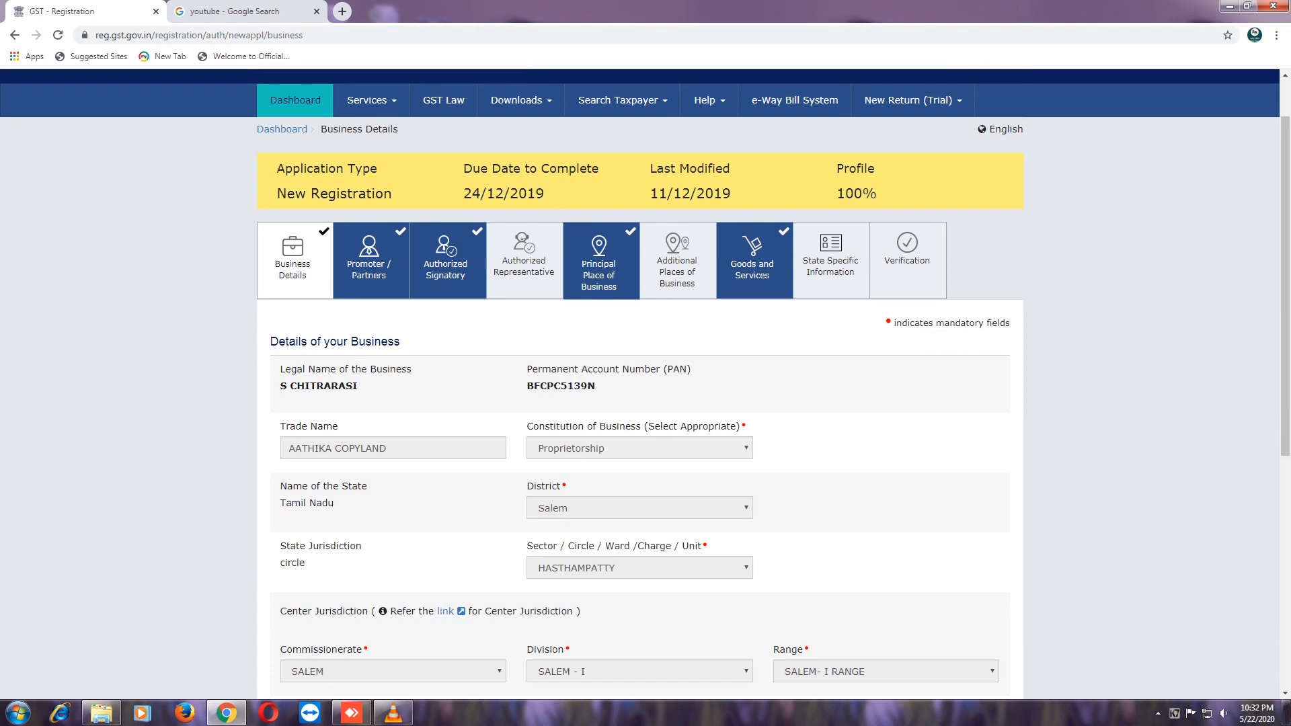
- Review Business Details (HASTHAMPATTY jurisdiction, Voluntary Basis) and dismiss the colour-scheme prompt
{"action": "scroll", "coordinate": [646, 388], "scroll_direction": "down", "scroll_amount": 2}
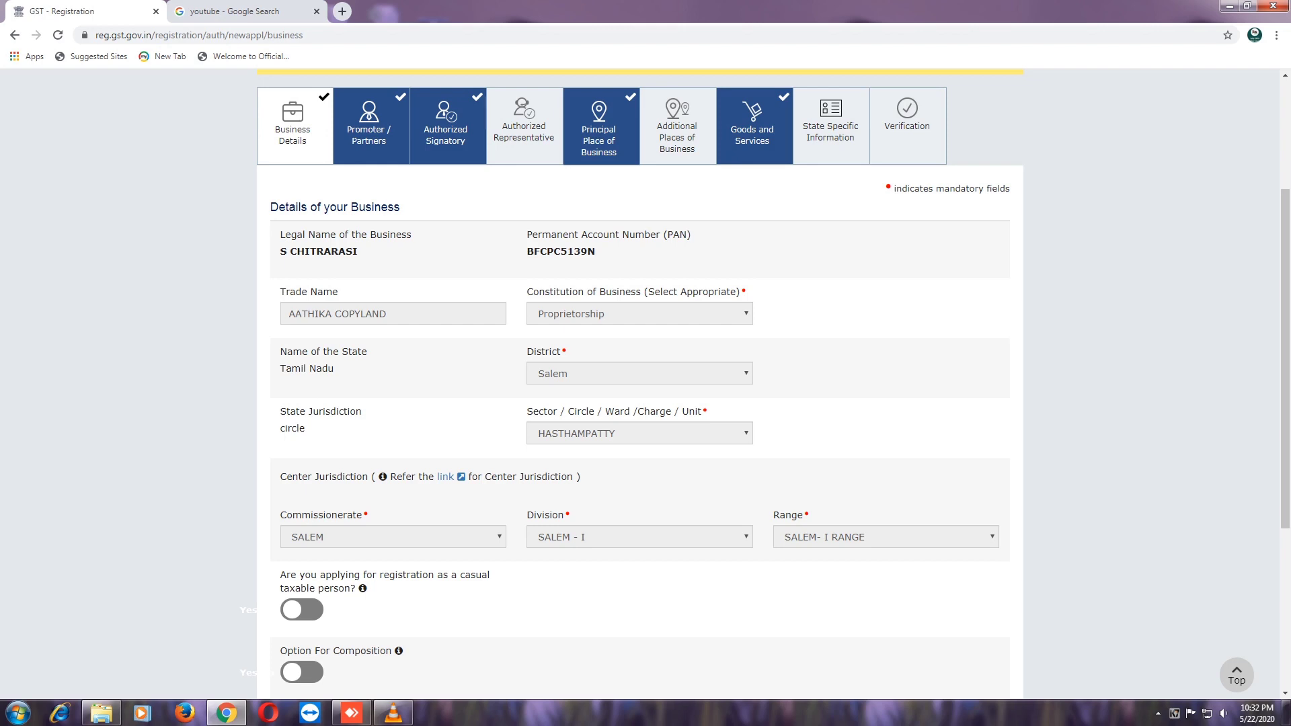
{"action": "scroll", "coordinate": [639, 403], "scroll_direction": "down", "scroll_amount": 1}
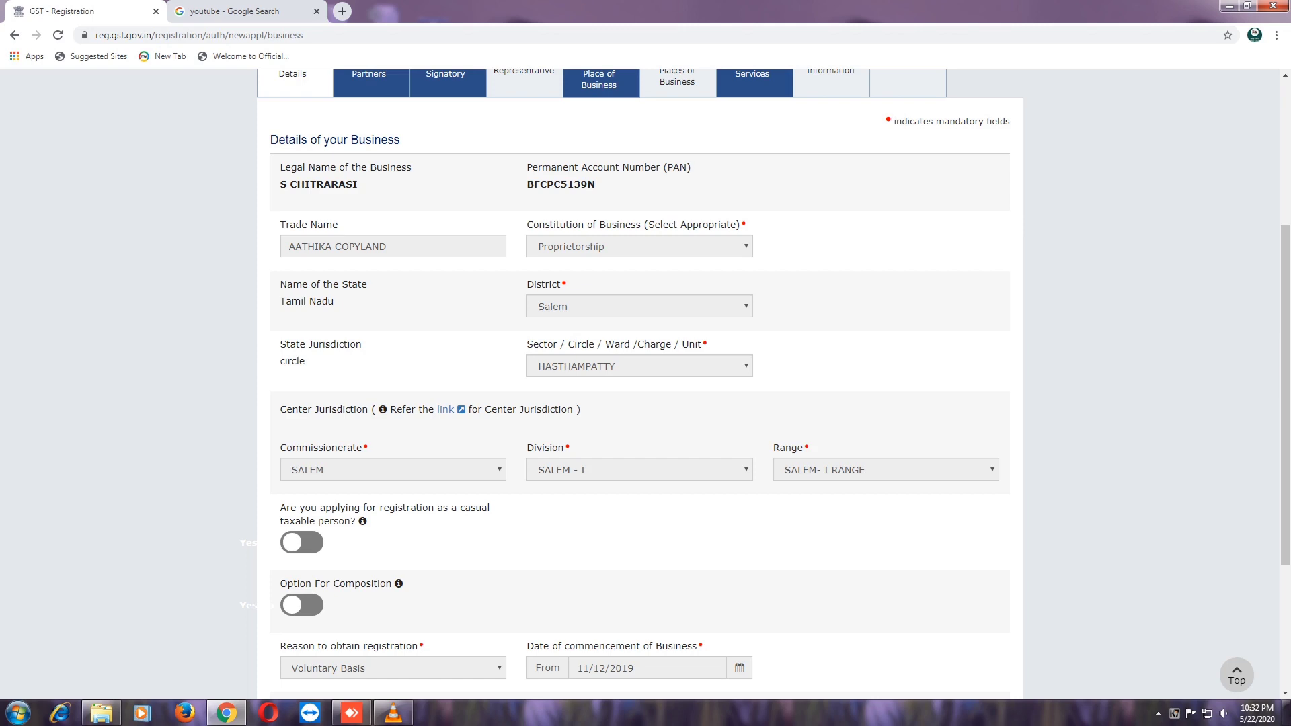
{"action": "scroll", "coordinate": [646, 383], "scroll_direction": "down", "scroll_amount": 1}
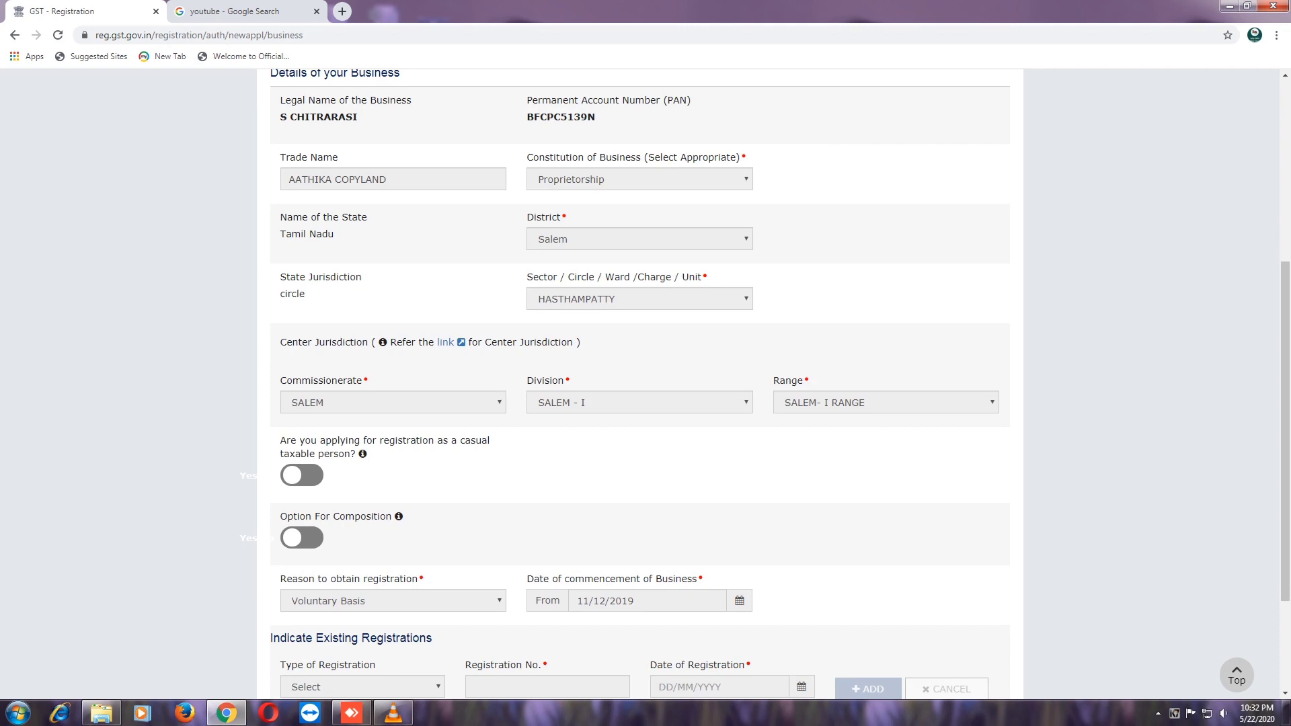
{"action": "scroll", "coordinate": [646, 383], "scroll_direction": "down", "scroll_amount": 1}
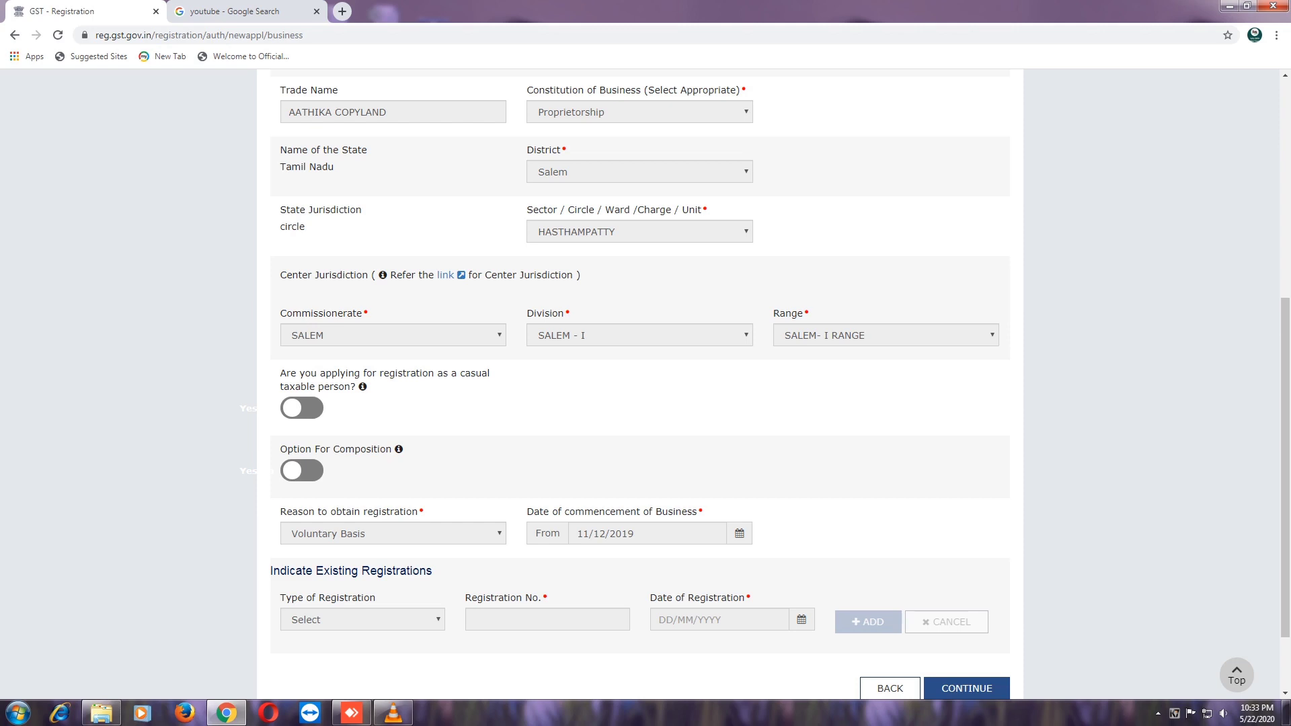
{"action": "scroll", "coordinate": [646, 384], "scroll_direction": "down", "scroll_amount": 2}
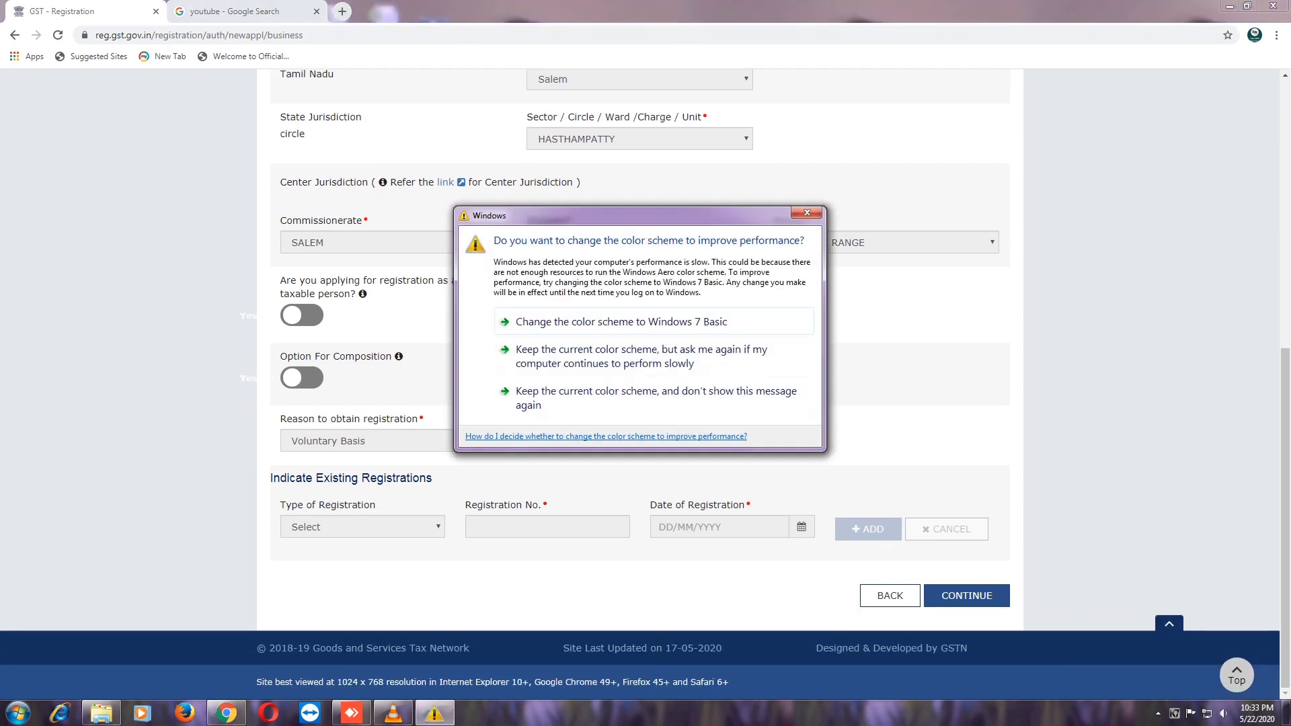
{"action": "left_click", "coordinate": [639, 357]}
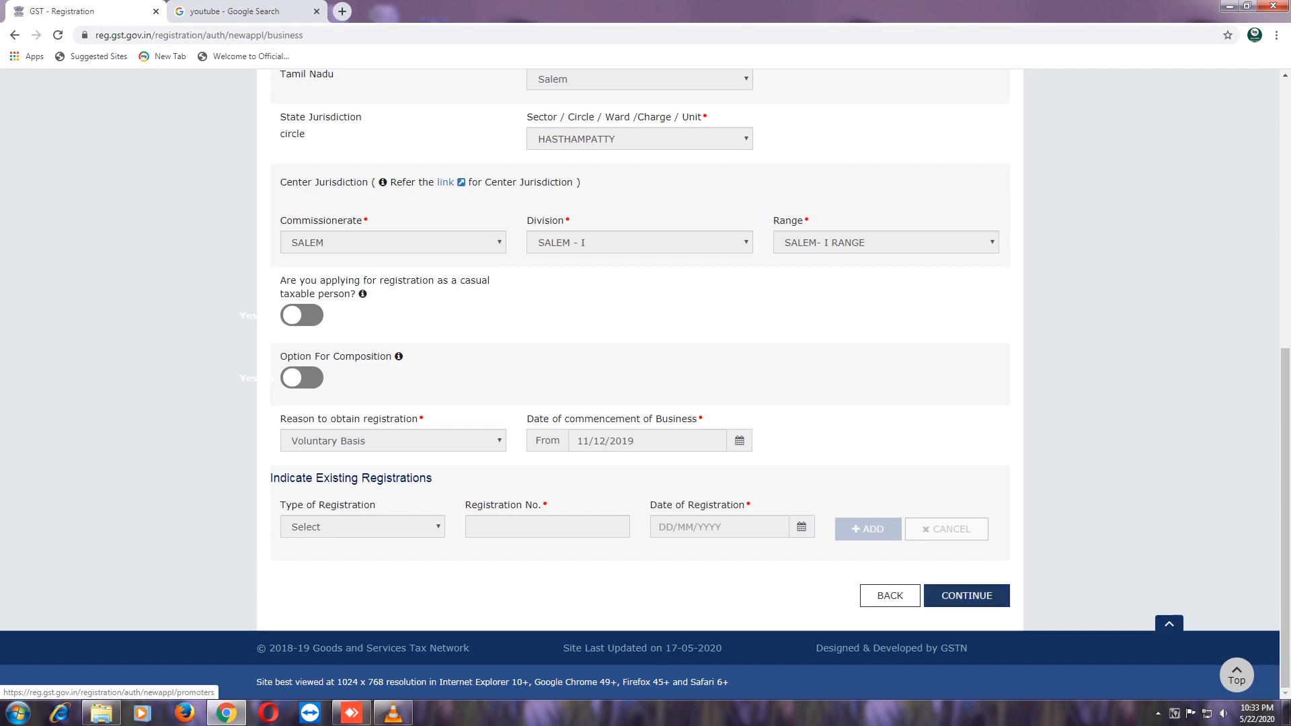
- Save Business Details and review the proprietor's identity, residential address and photo on Promoter / Partners
{"action": "left_click", "coordinate": [966, 595]}
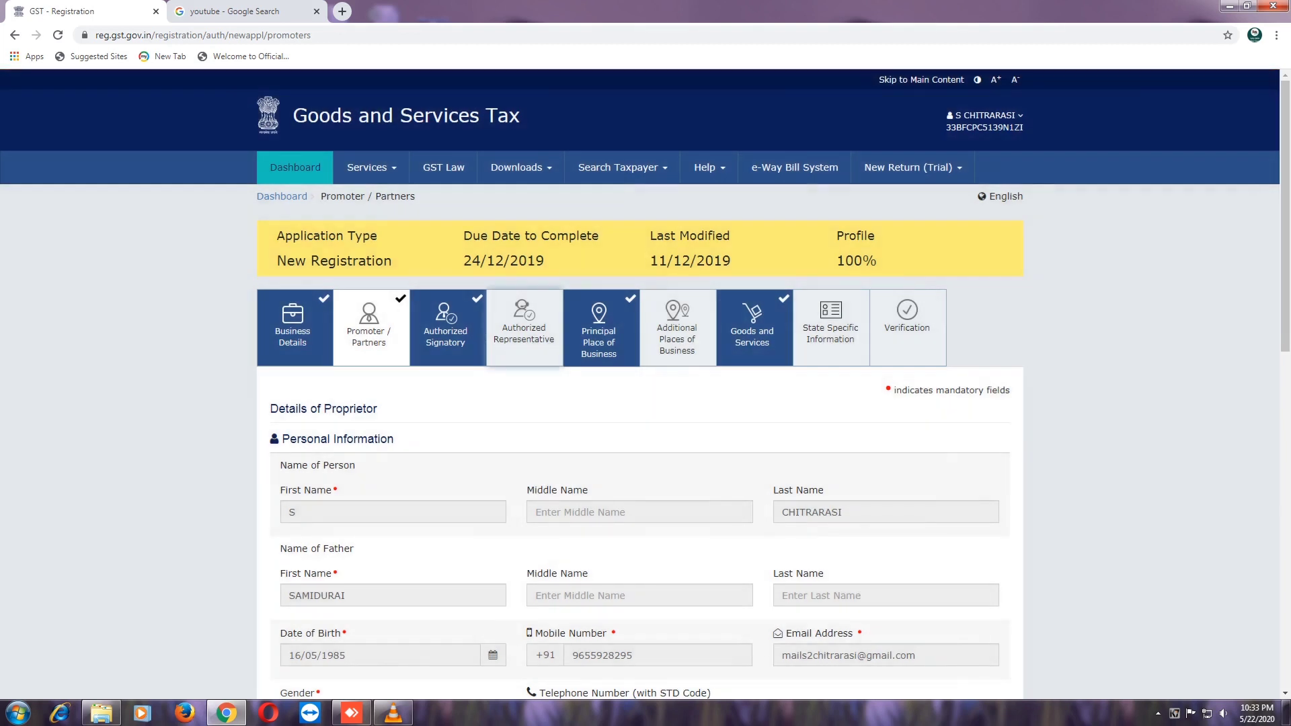
{"action": "scroll", "coordinate": [646, 386], "scroll_direction": "down", "scroll_amount": 1}
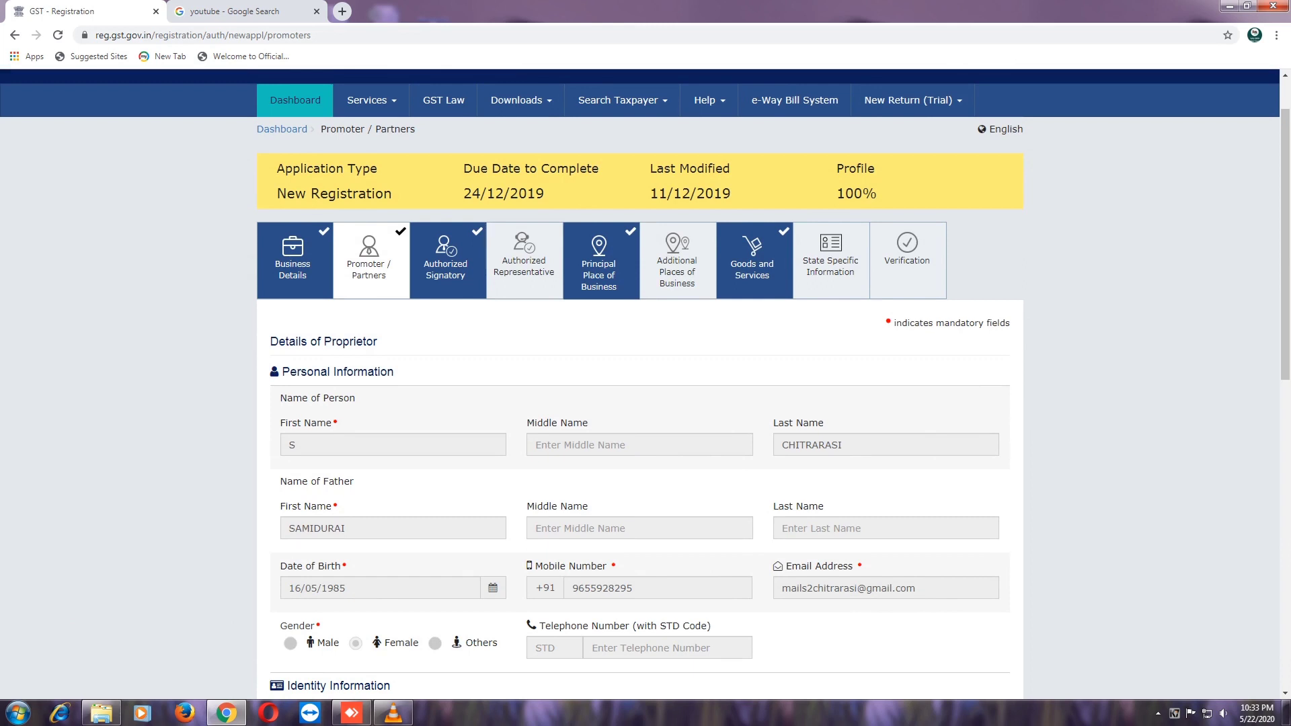
{"action": "scroll", "coordinate": [645, 385], "scroll_direction": "down", "scroll_amount": 1}
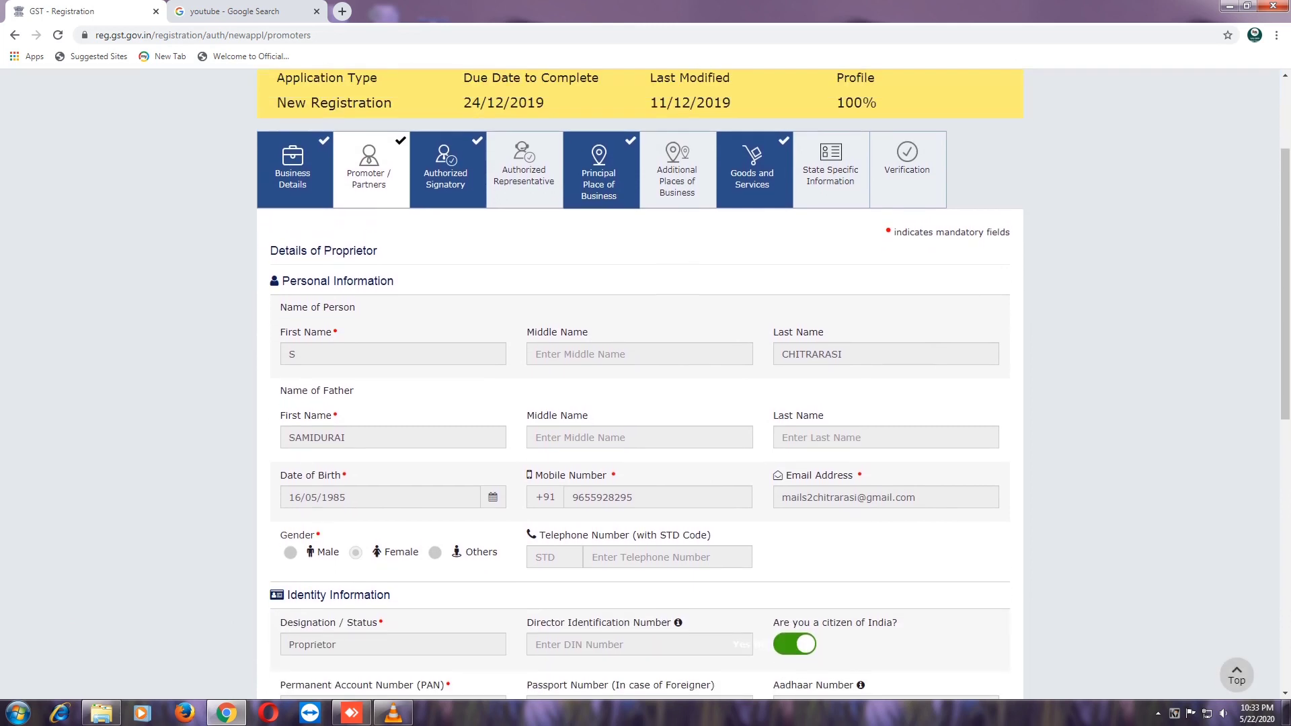
{"action": "scroll", "coordinate": [645, 385], "scroll_direction": "down", "scroll_amount": 2}
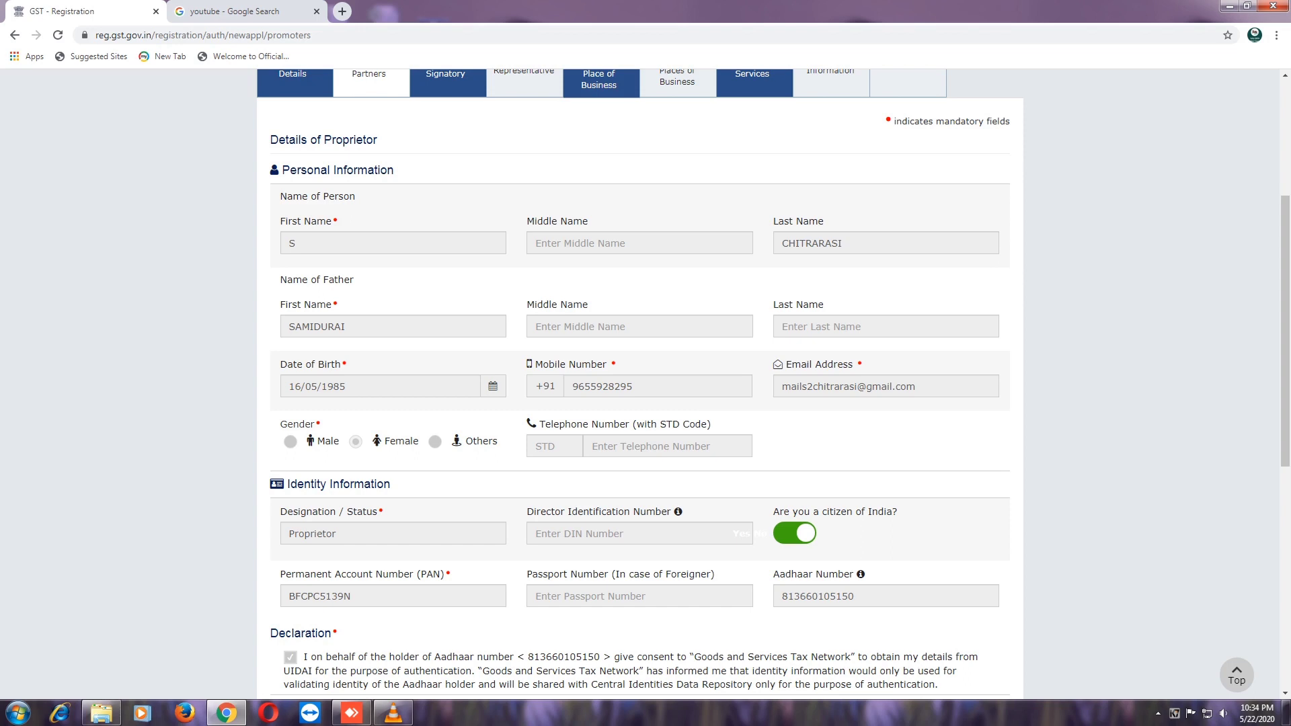
{"action": "scroll", "coordinate": [639, 383], "scroll_direction": "up", "scroll_amount": 2}
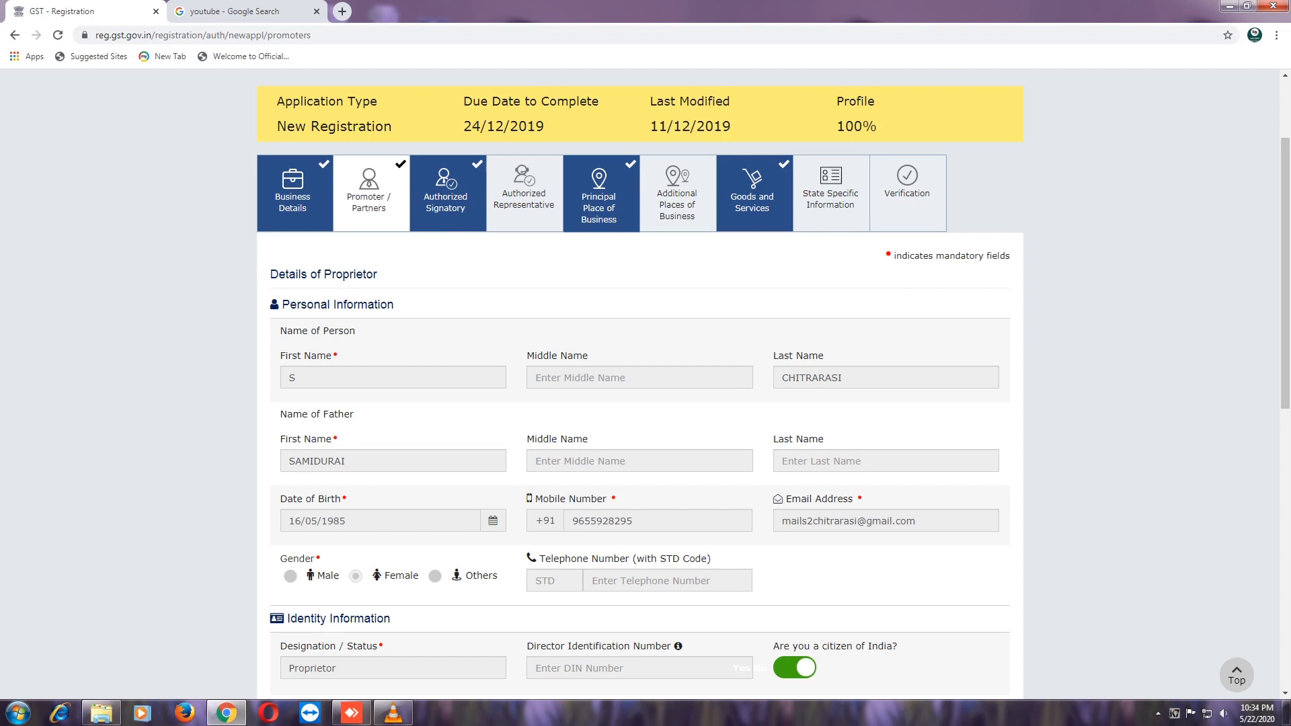
{"action": "scroll", "coordinate": [638, 404], "scroll_direction": "down", "scroll_amount": 3}
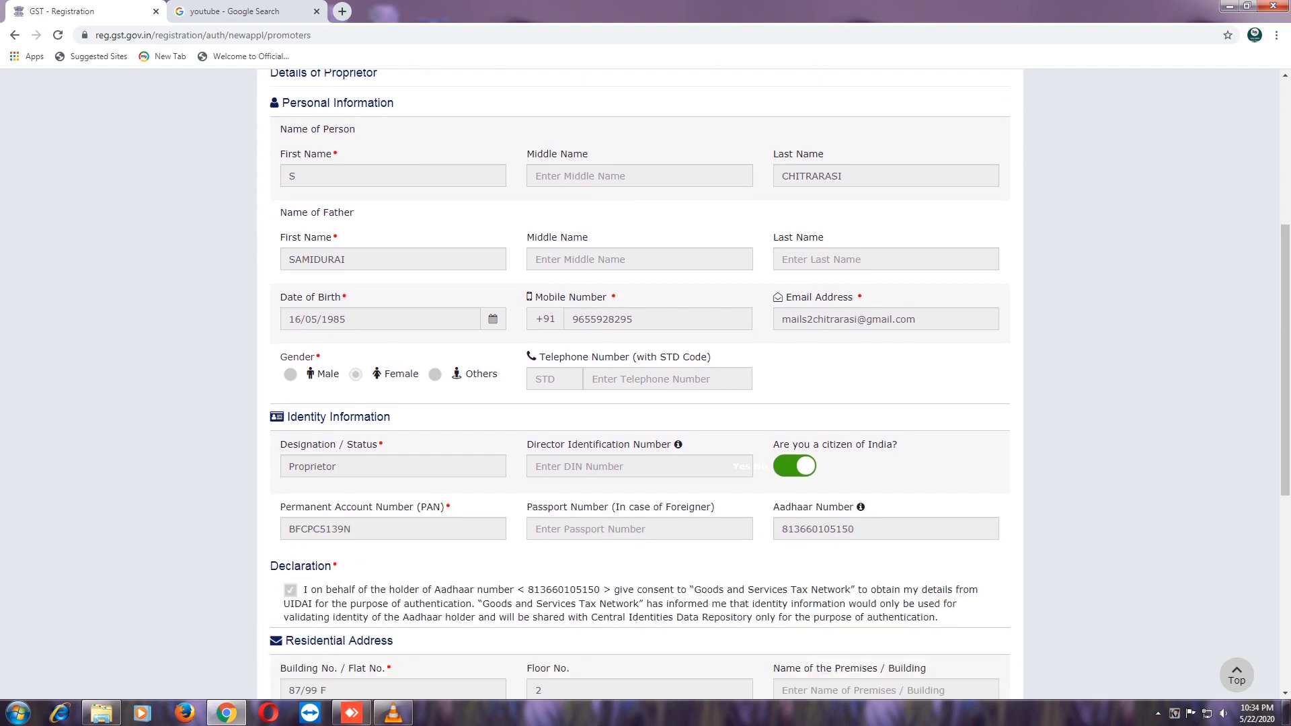
{"action": "scroll", "coordinate": [639, 404], "scroll_direction": "down", "scroll_amount": 2}
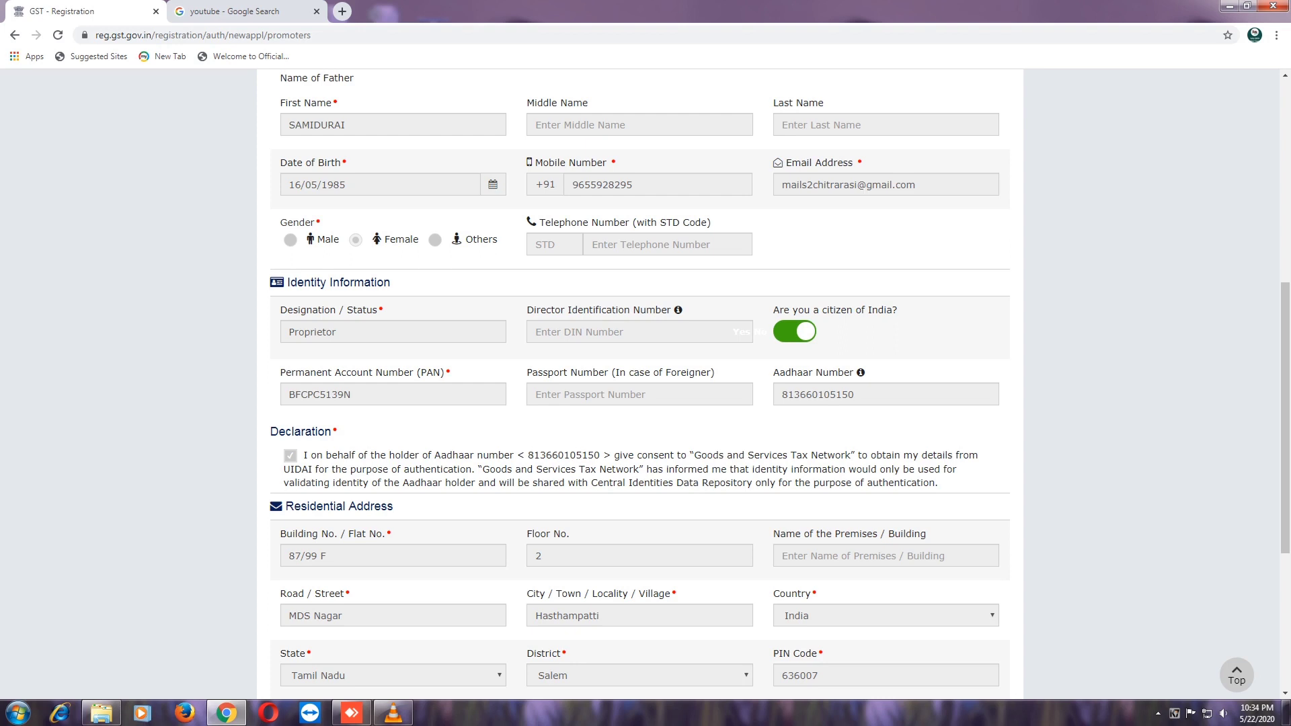
{"action": "scroll", "coordinate": [645, 383], "scroll_direction": "down", "scroll_amount": 3}
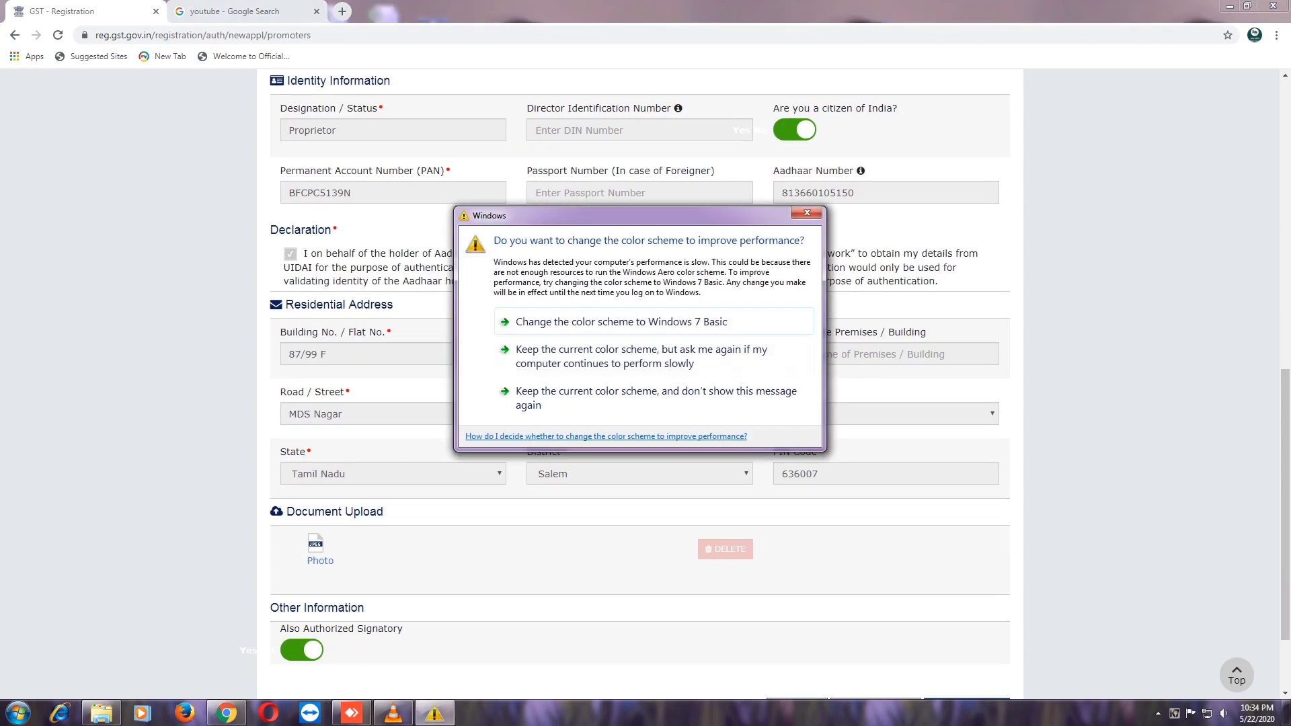
{"action": "key", "text": "Escape"}
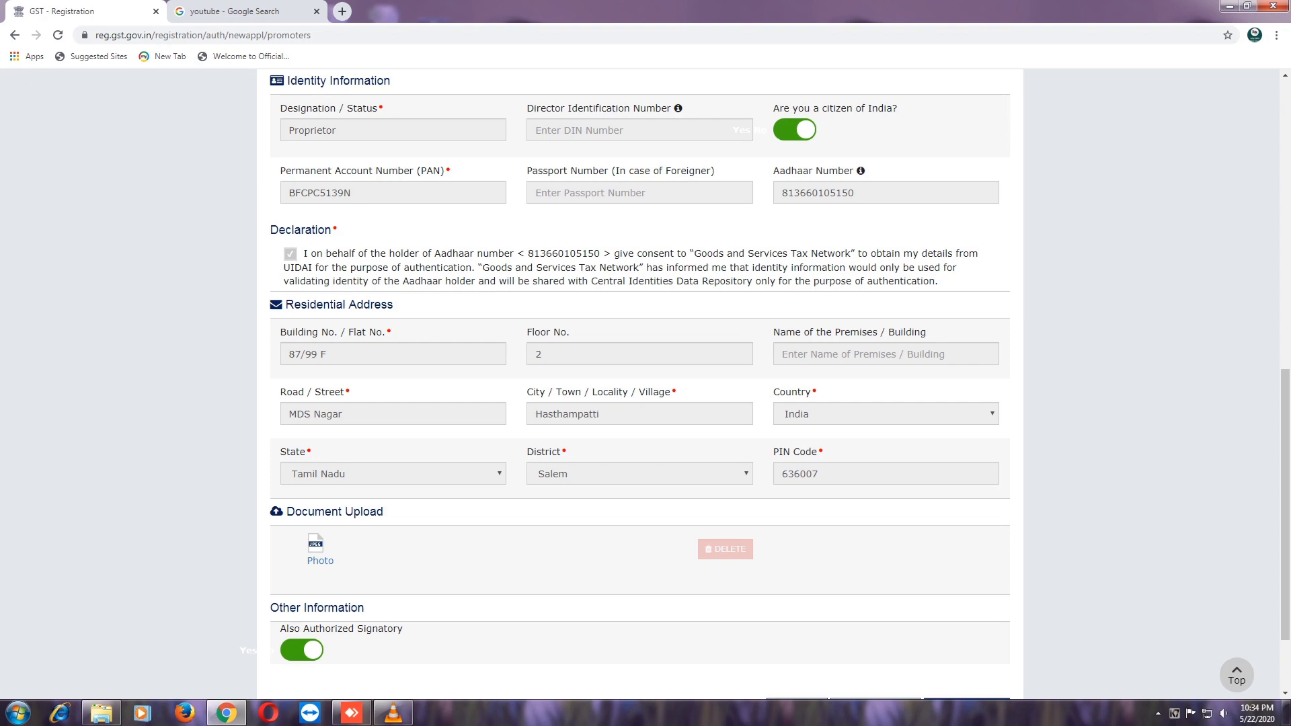
{"action": "scroll", "coordinate": [646, 385], "scroll_direction": "down", "scroll_amount": 1}
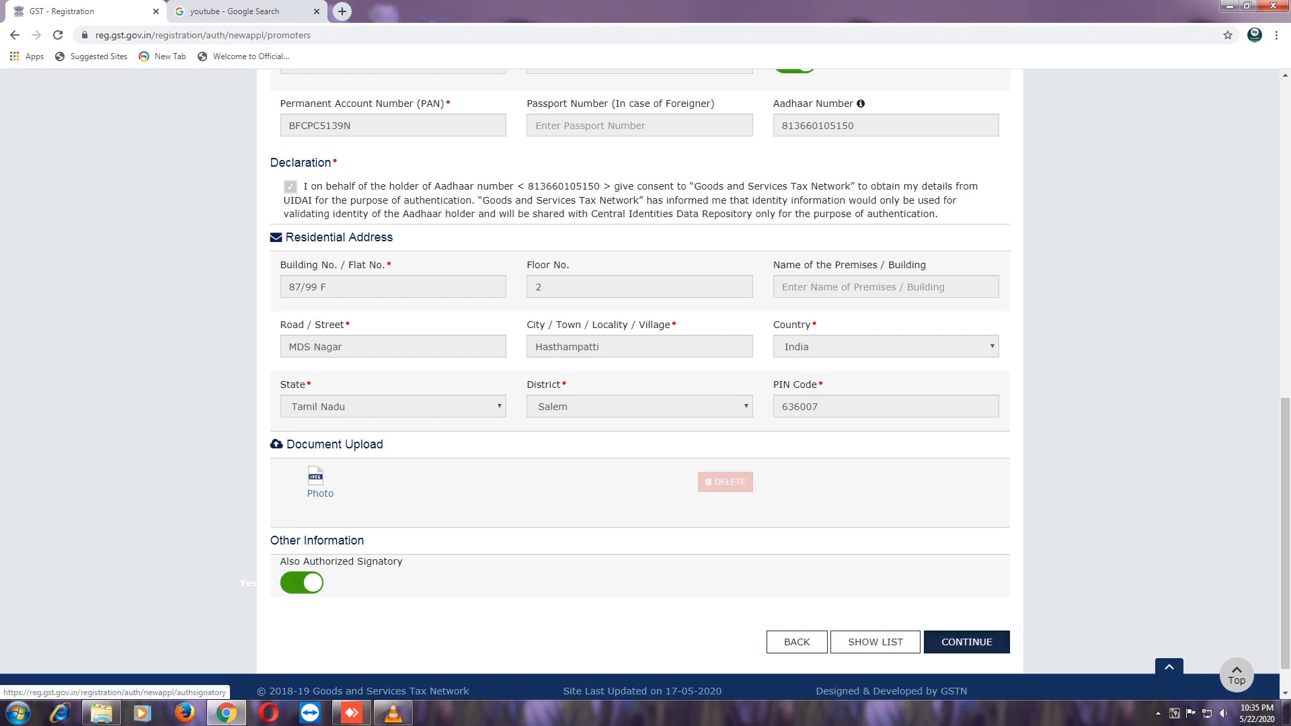
- Review the Authorized Signatory tab down to document upload and continue to Authorized Representative
{"action": "left_click", "coordinate": [966, 642]}
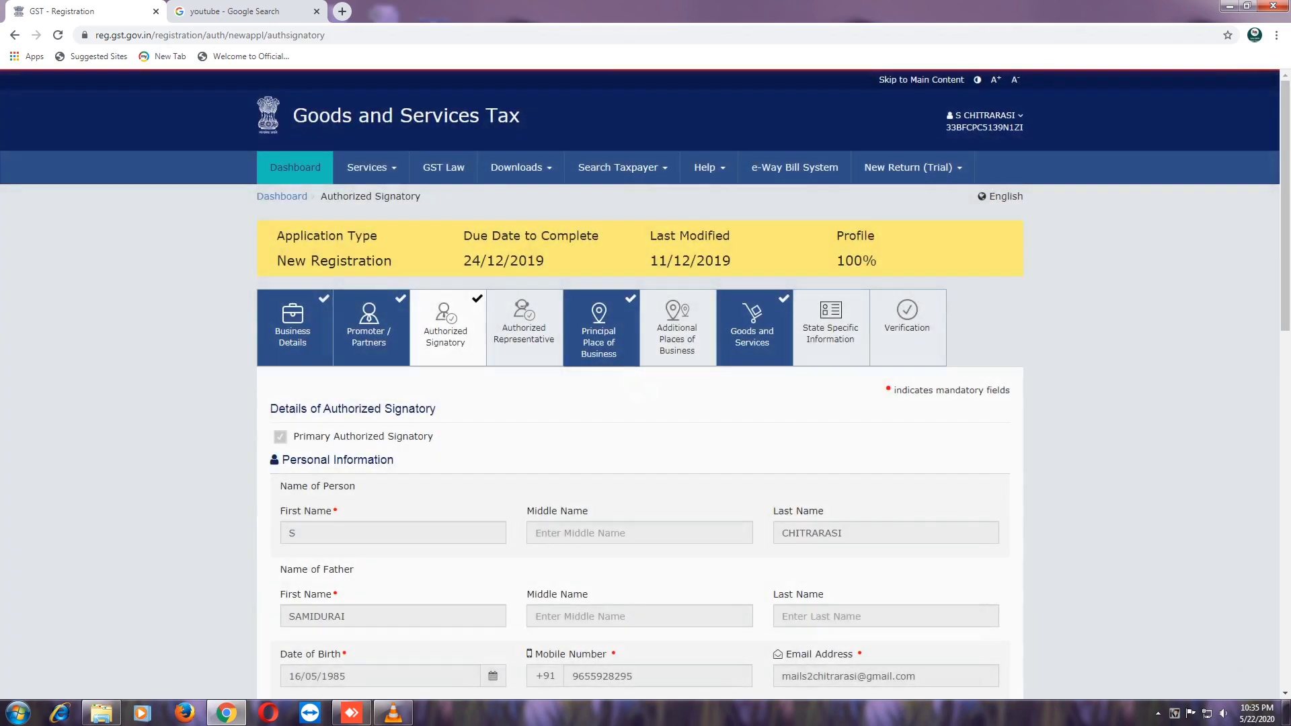
{"action": "scroll", "coordinate": [646, 383], "scroll_direction": "down", "scroll_amount": 1}
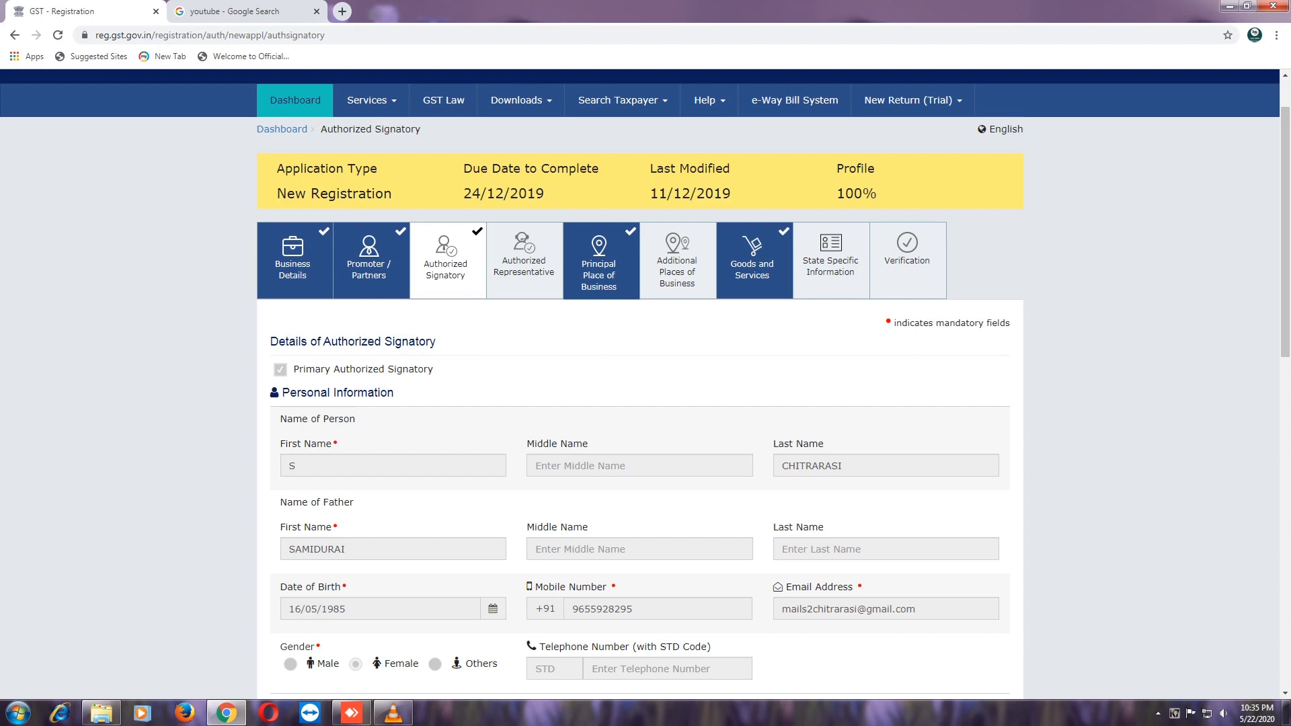
{"action": "scroll", "coordinate": [646, 386], "scroll_direction": "down", "scroll_amount": 1}
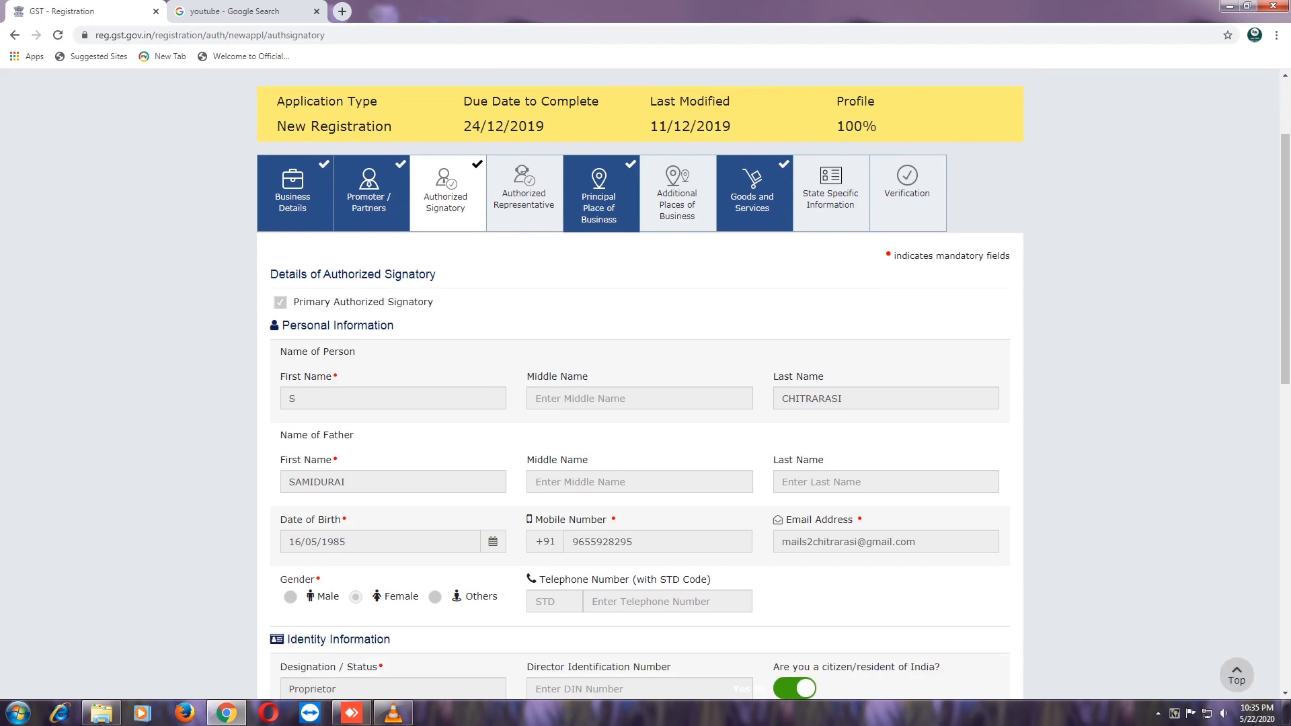
{"action": "scroll", "coordinate": [645, 386], "scroll_direction": "down", "scroll_amount": 2}
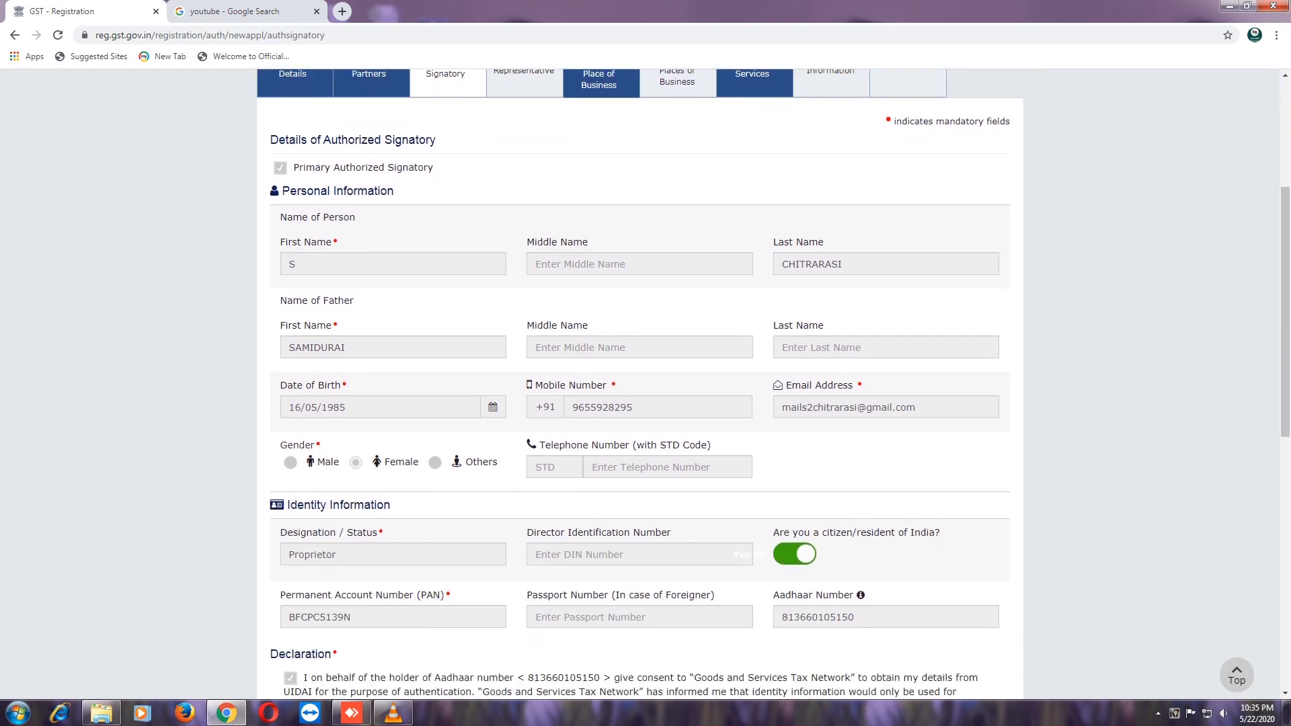
{"action": "scroll", "coordinate": [645, 385], "scroll_direction": "down", "scroll_amount": 1}
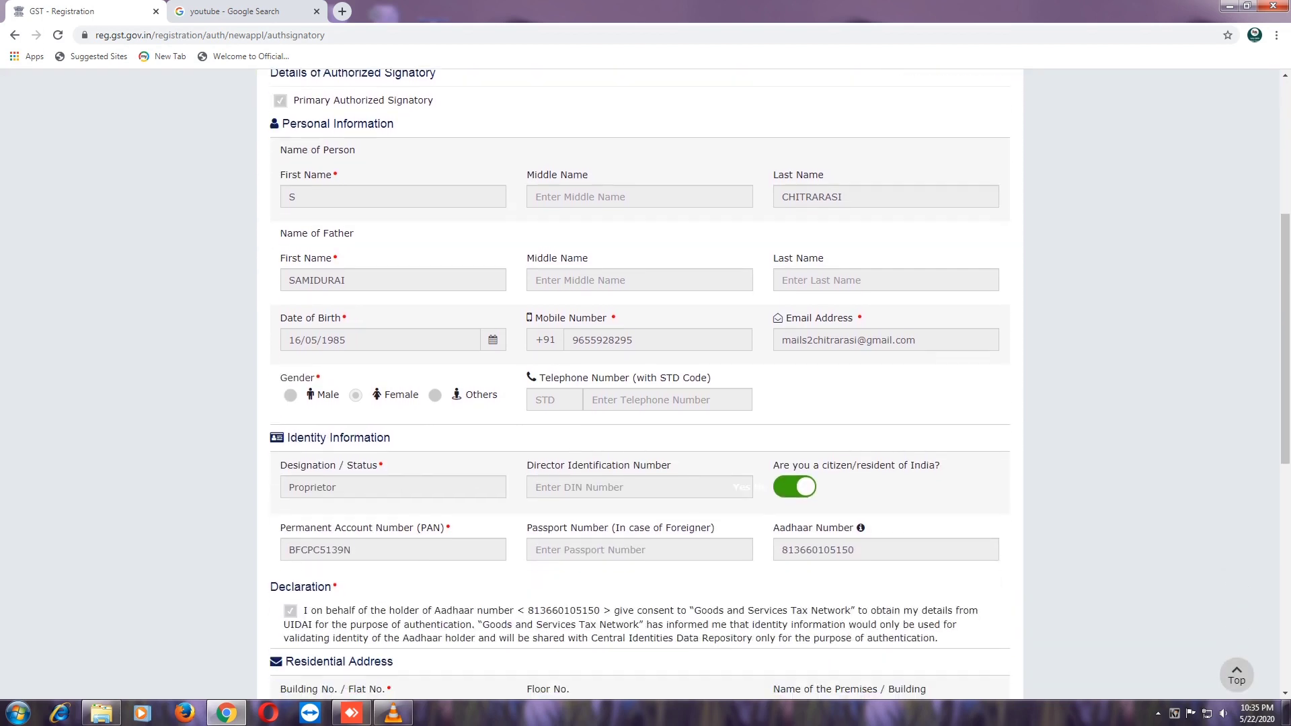
{"action": "scroll", "coordinate": [645, 385], "scroll_direction": "down", "scroll_amount": 1}
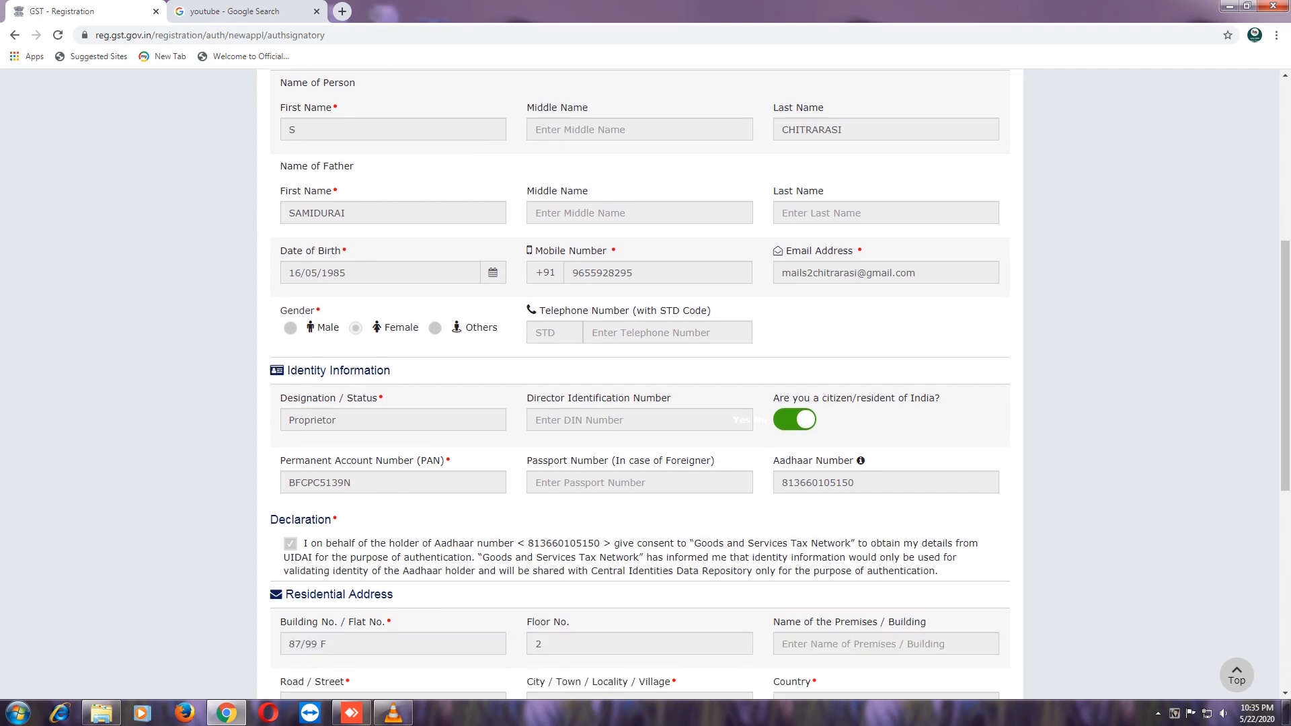
{"action": "scroll", "coordinate": [646, 385], "scroll_direction": "down", "scroll_amount": 1}
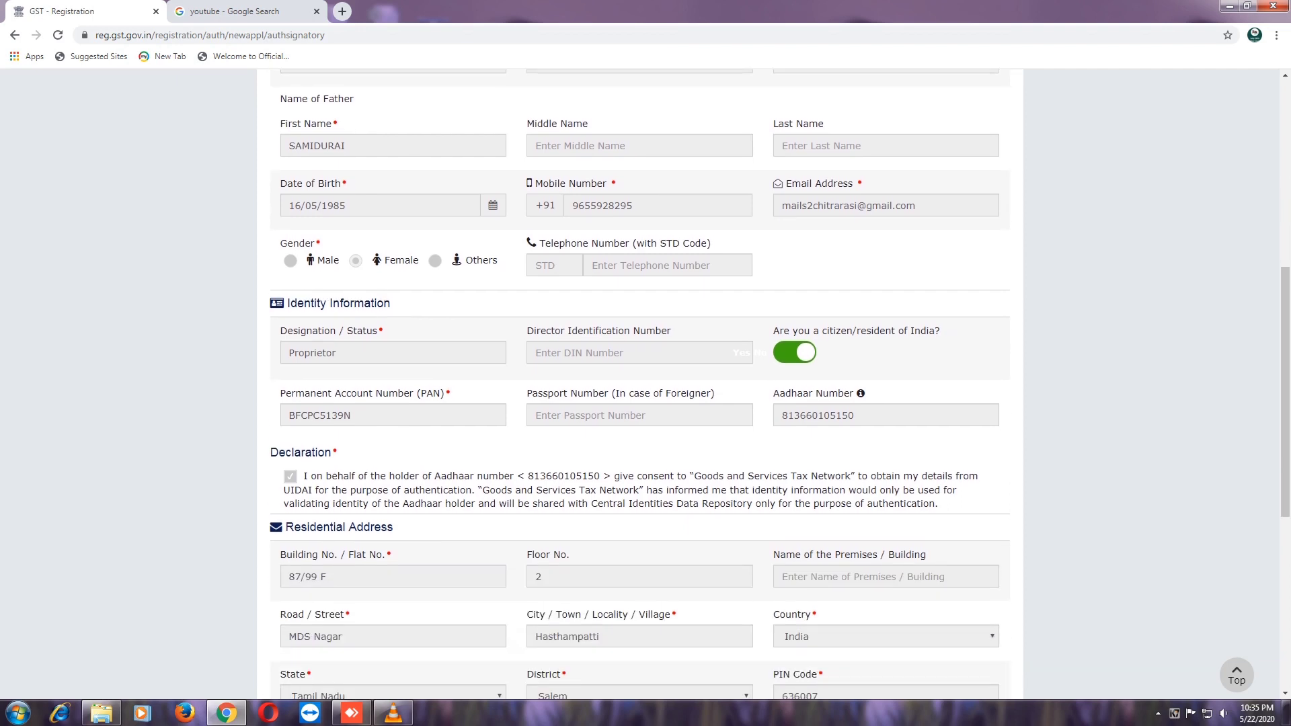
{"action": "scroll", "coordinate": [645, 386], "scroll_direction": "down", "scroll_amount": 2}
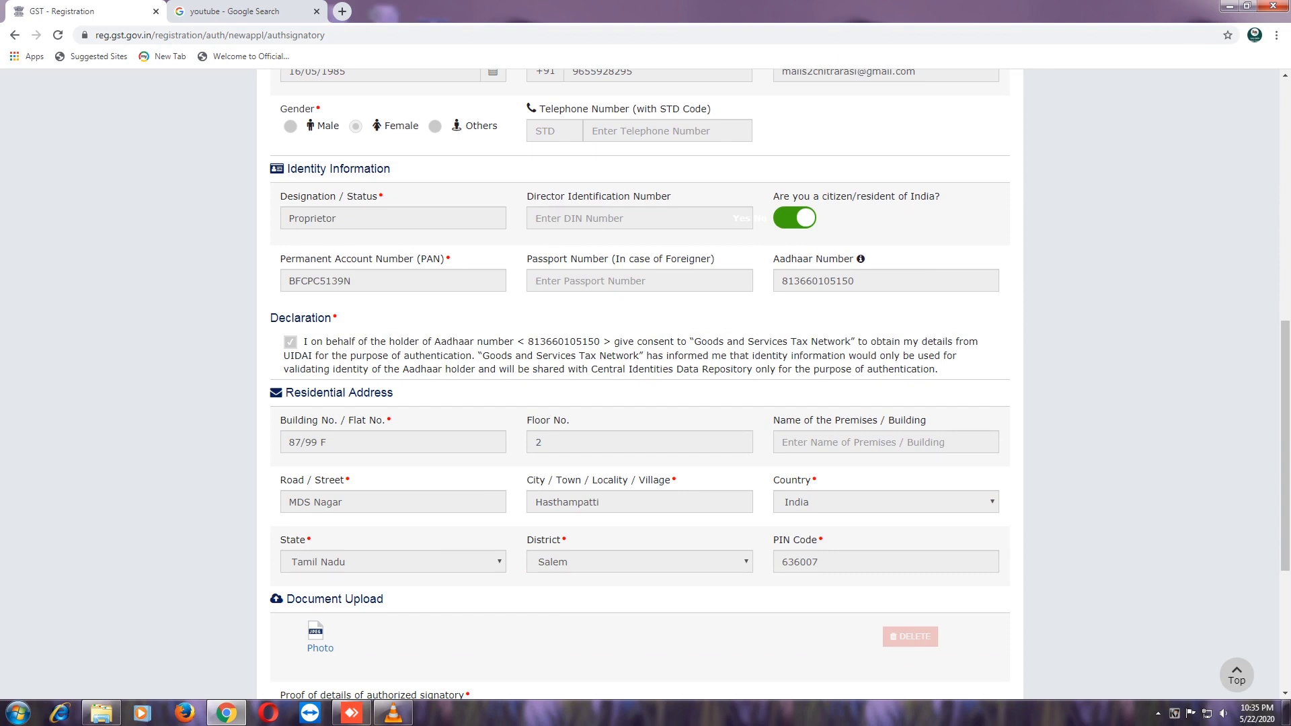
{"action": "scroll", "coordinate": [646, 385], "scroll_direction": "down", "scroll_amount": 1}
{"action": "scroll", "coordinate": [645, 385], "scroll_direction": "down", "scroll_amount": 1}
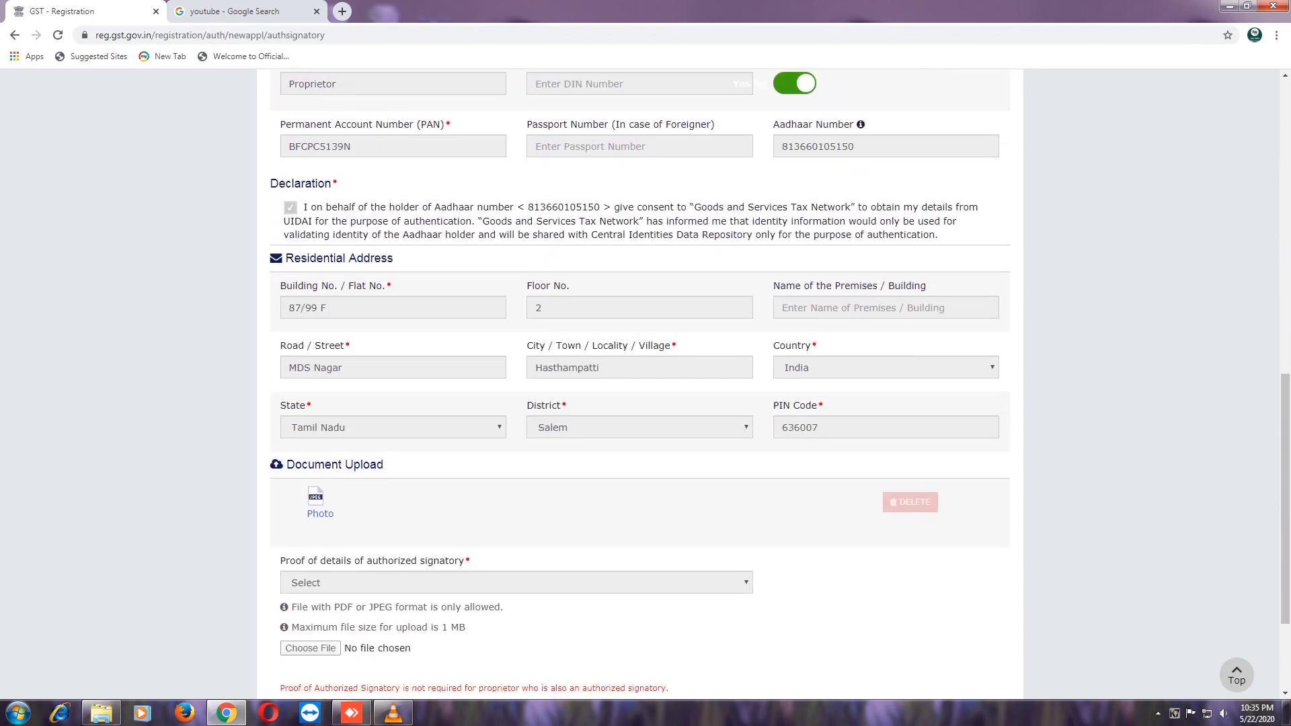
{"action": "scroll", "coordinate": [646, 386], "scroll_direction": "down", "scroll_amount": 2}
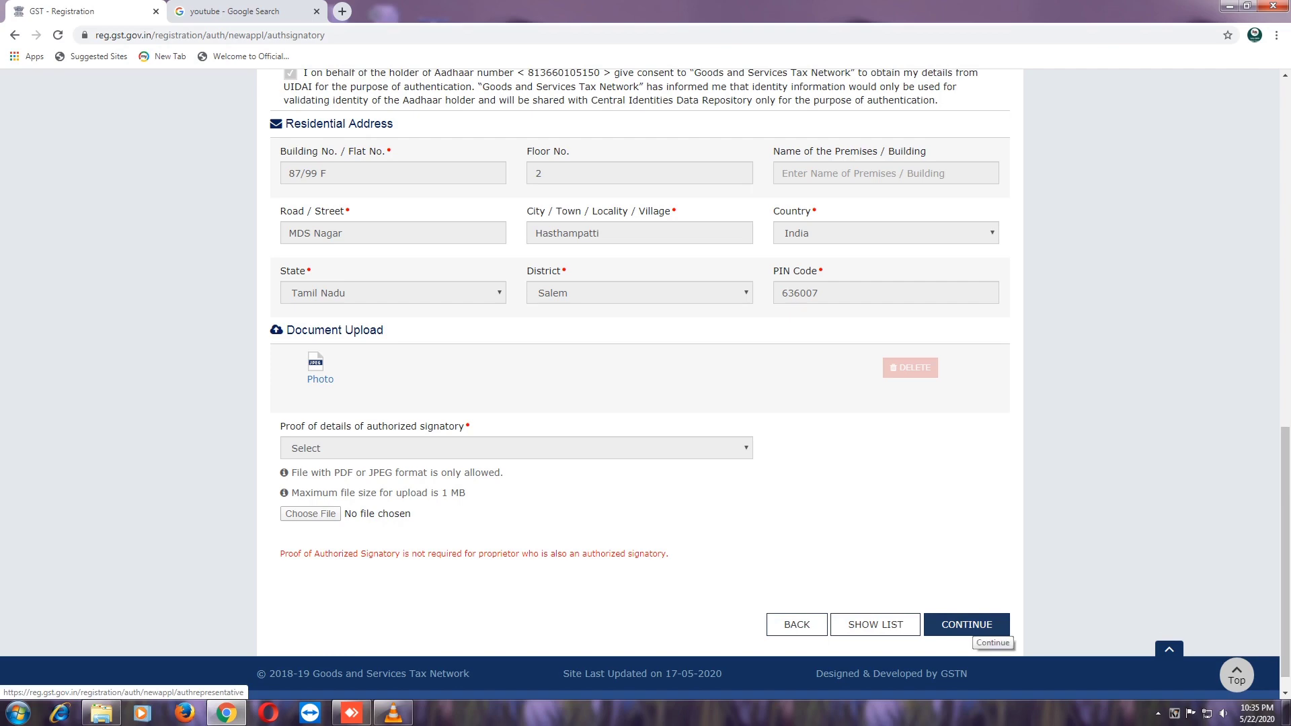
{"action": "left_click", "coordinate": [968, 625]}
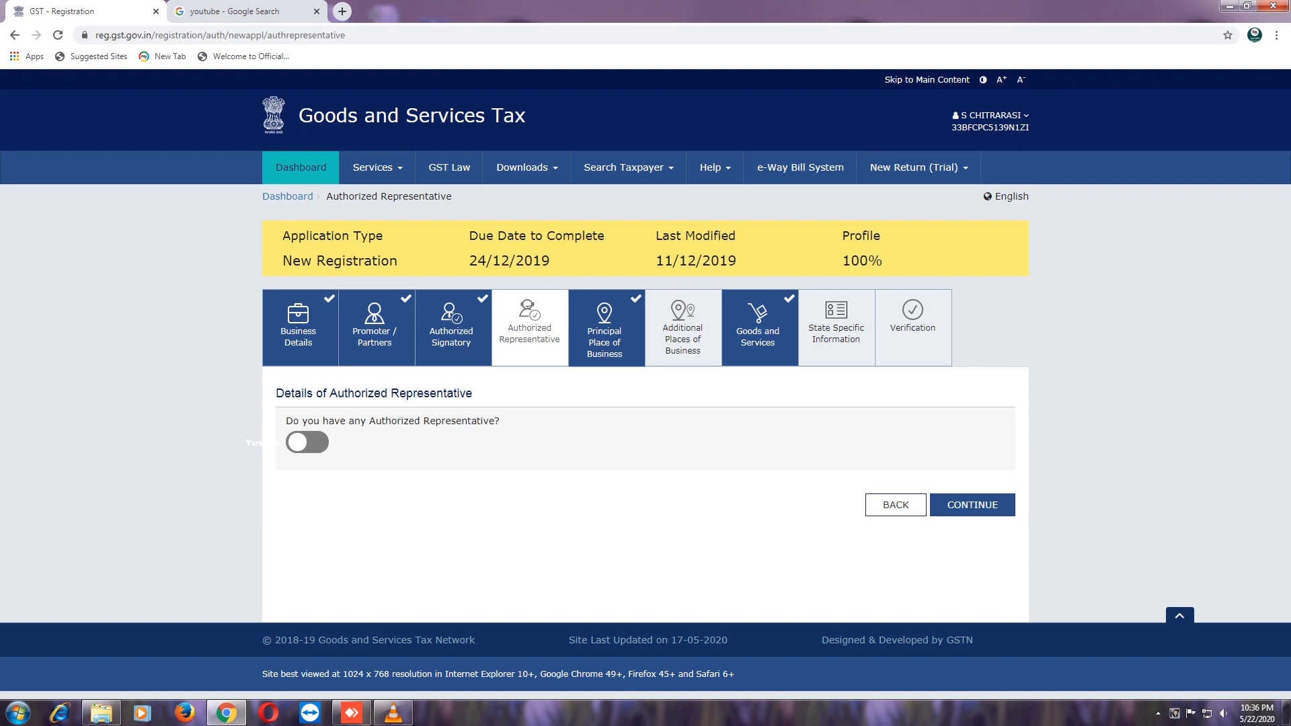
- Review Principal Place of Business address, contact, owned premises and activities, then save and continue
{"action": "left_click", "coordinate": [972, 505]}
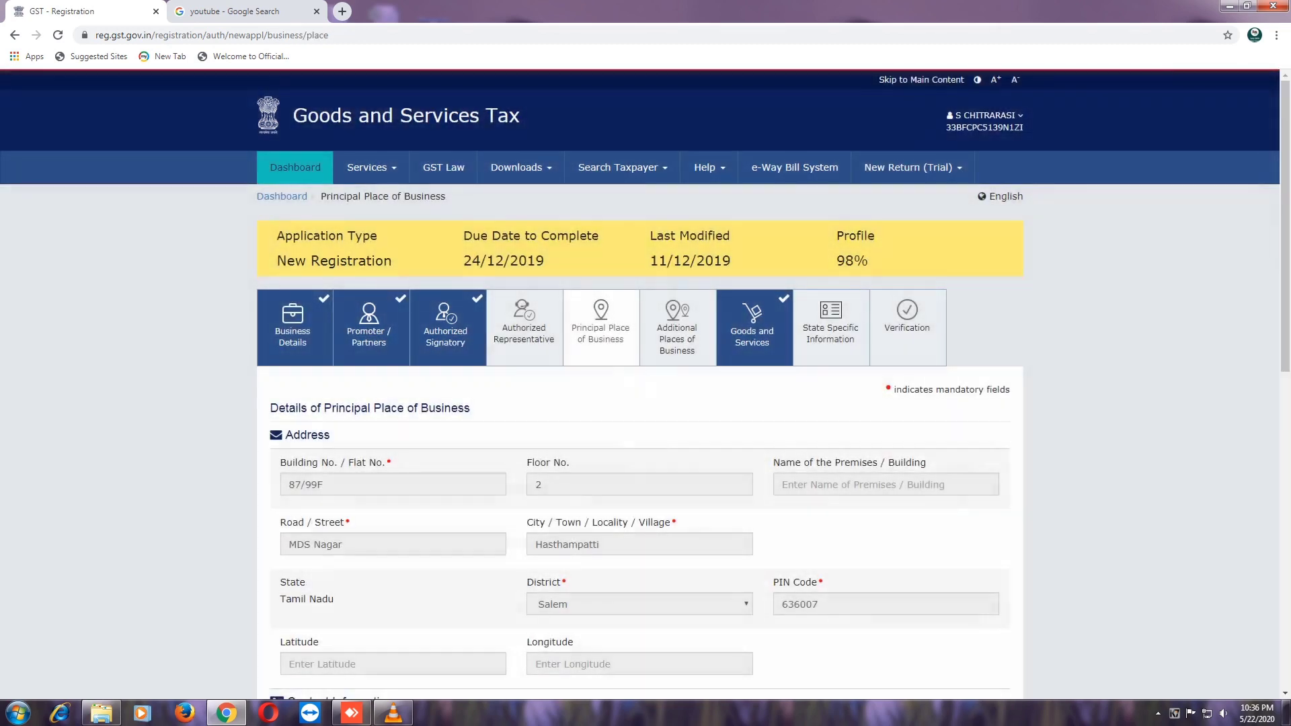
{"action": "scroll", "coordinate": [646, 385], "scroll_direction": "down", "scroll_amount": 1}
{"action": "scroll", "coordinate": [646, 382], "scroll_direction": "down", "scroll_amount": 1}
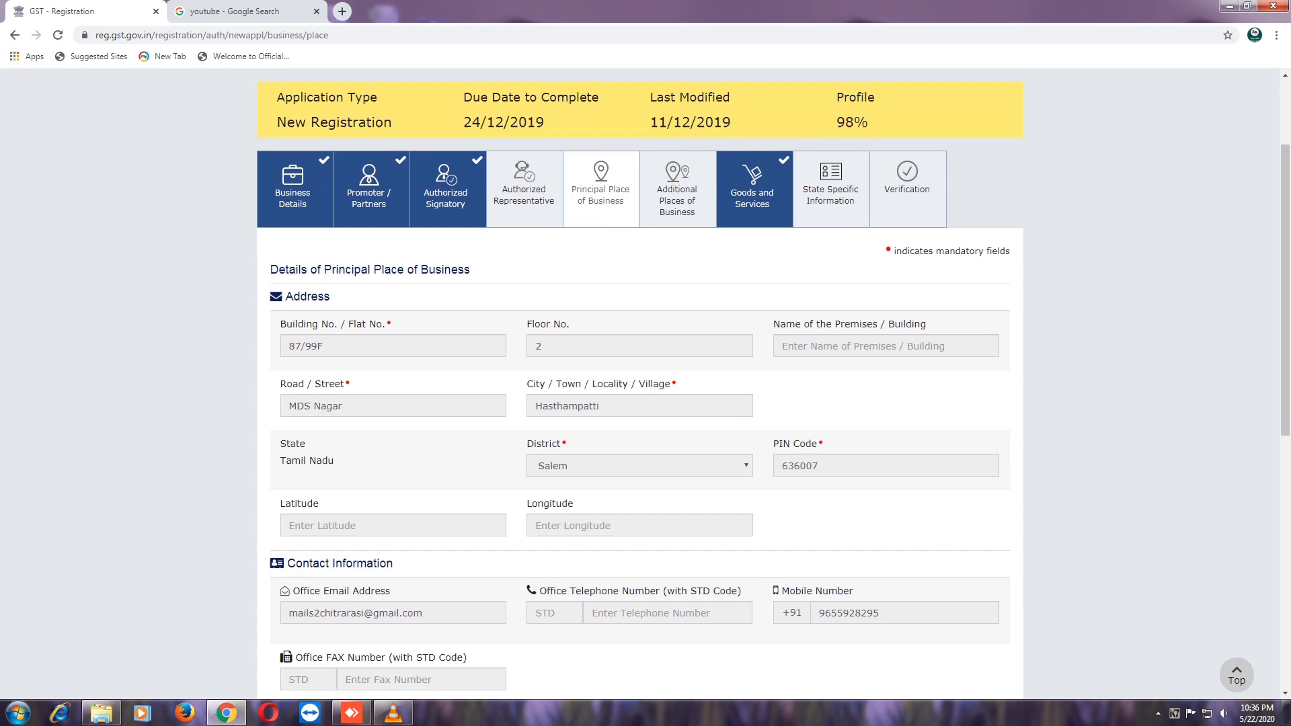
{"action": "scroll", "coordinate": [639, 403], "scroll_direction": "down", "scroll_amount": 1}
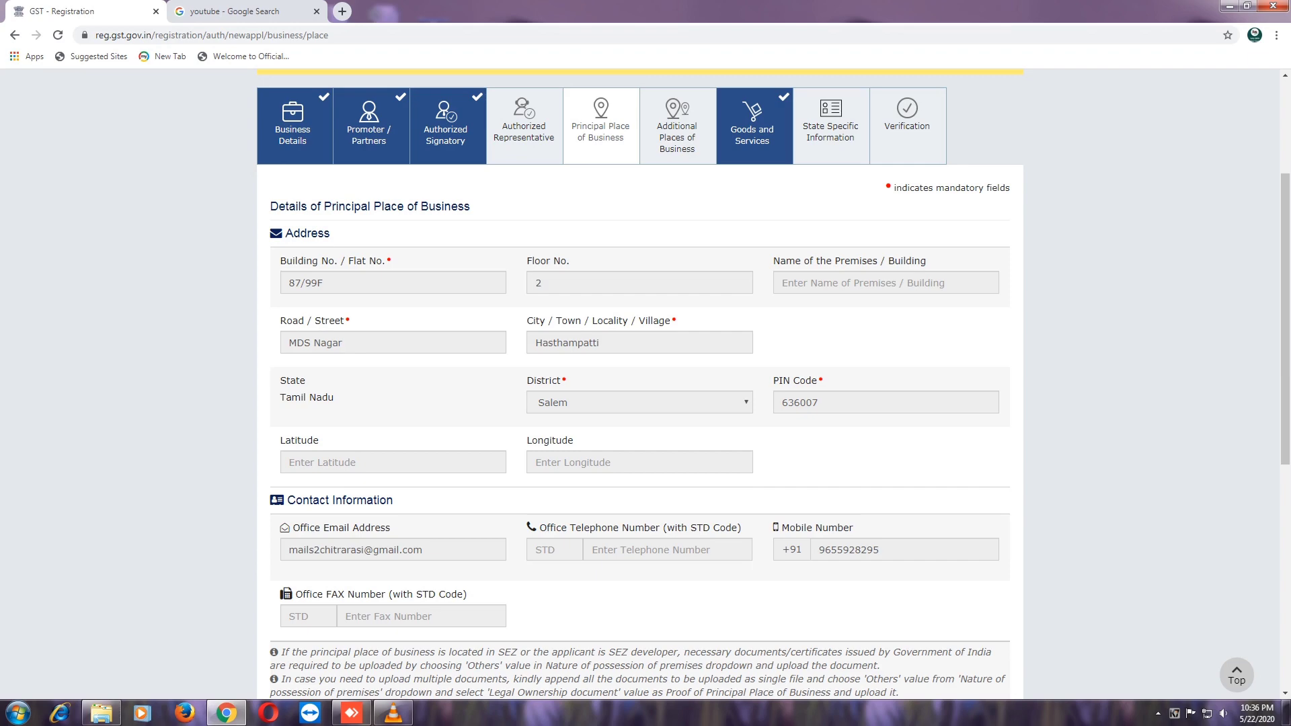
{"action": "scroll", "coordinate": [640, 383], "scroll_direction": "down", "scroll_amount": 2}
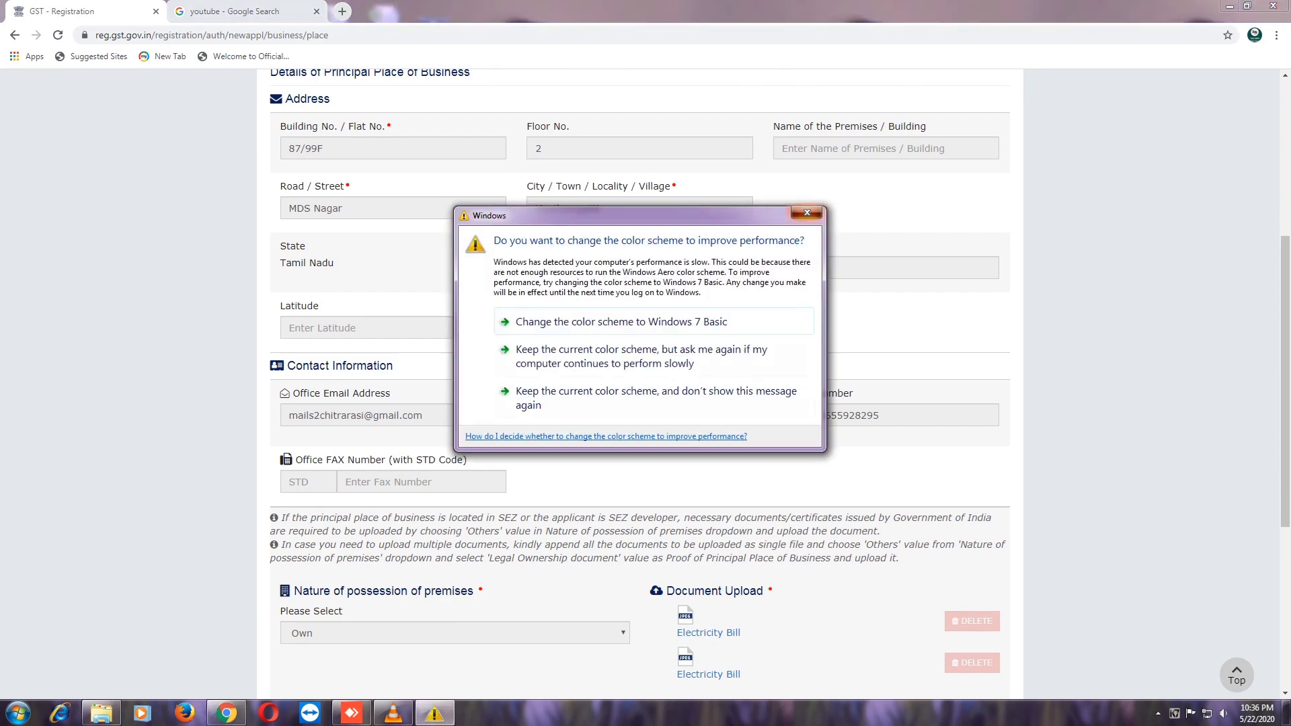
{"action": "left_click", "coordinate": [807, 213]}
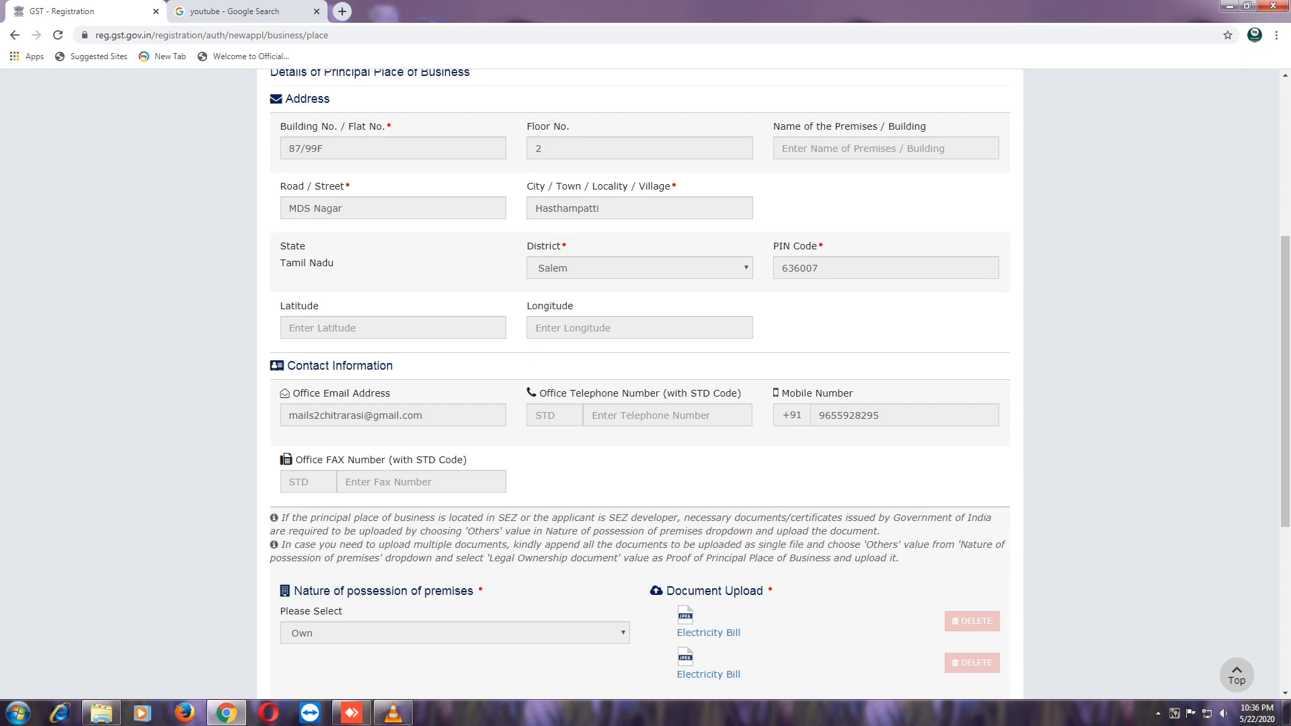
{"action": "scroll", "coordinate": [646, 385], "scroll_direction": "down", "scroll_amount": 1}
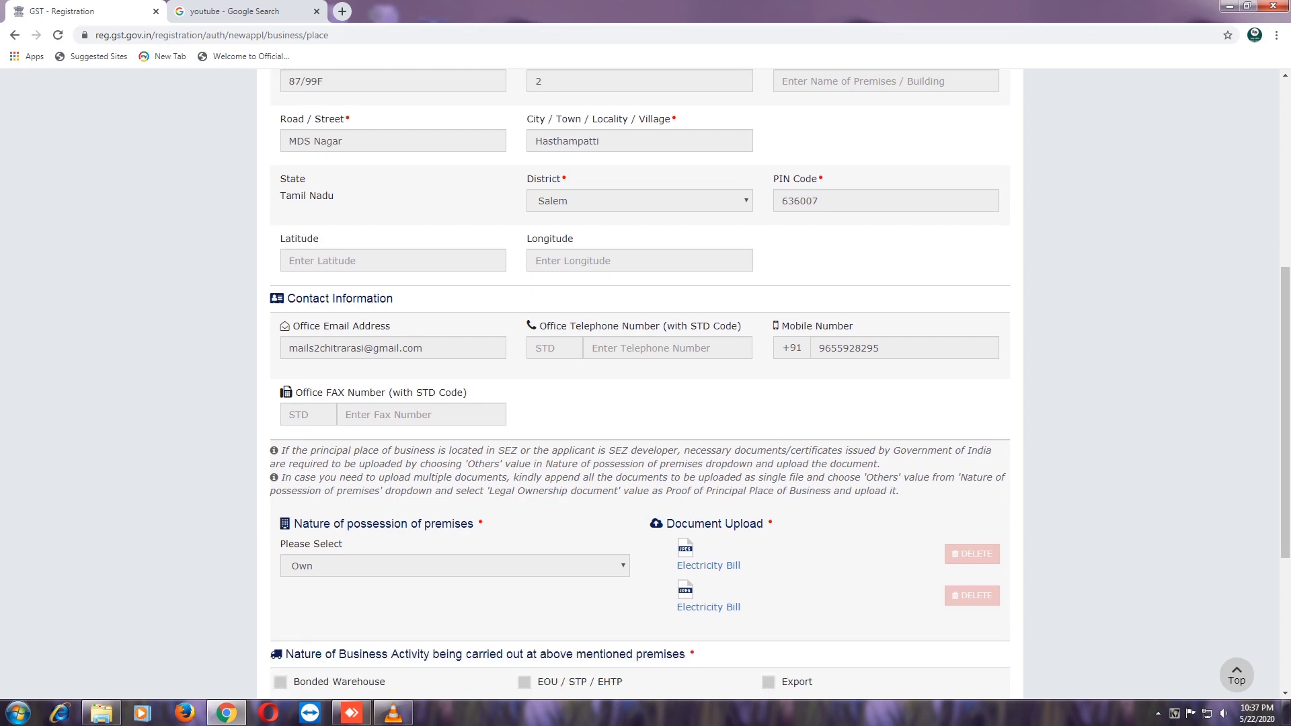
{"action": "scroll", "coordinate": [645, 386], "scroll_direction": "down", "scroll_amount": 2}
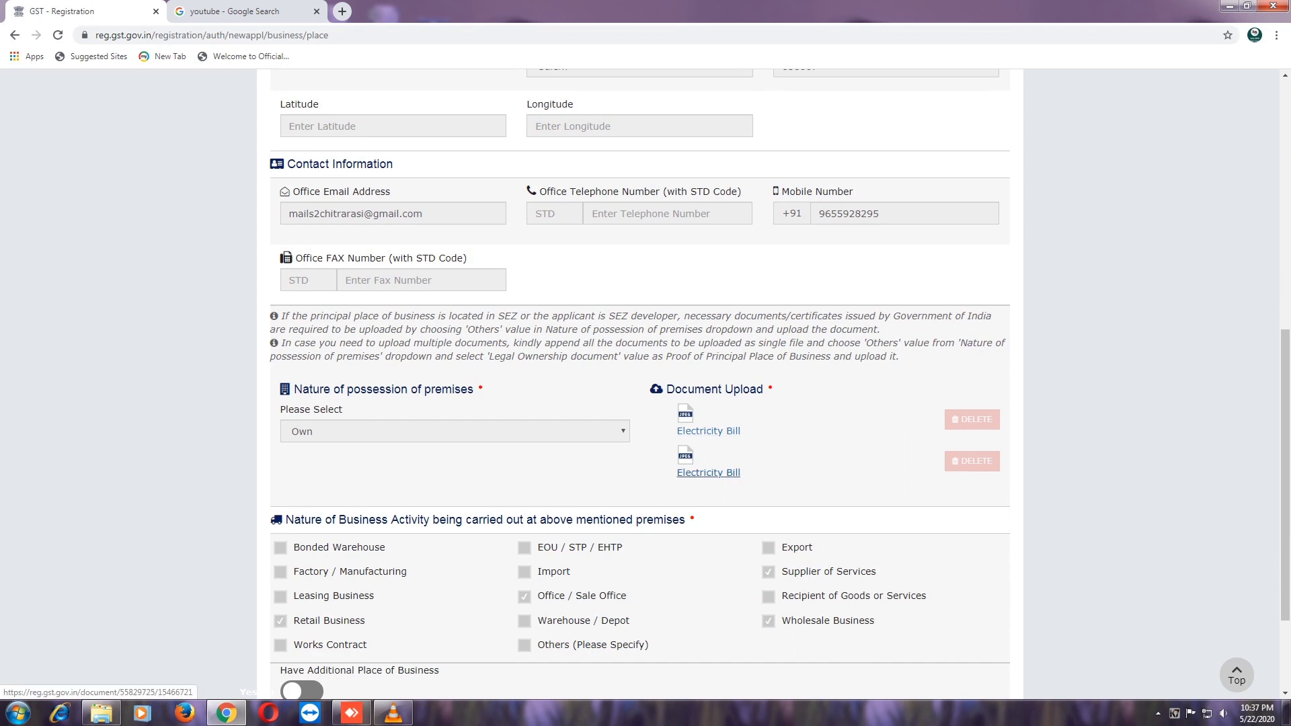
{"action": "scroll", "coordinate": [708, 473], "scroll_direction": "down", "scroll_amount": 2}
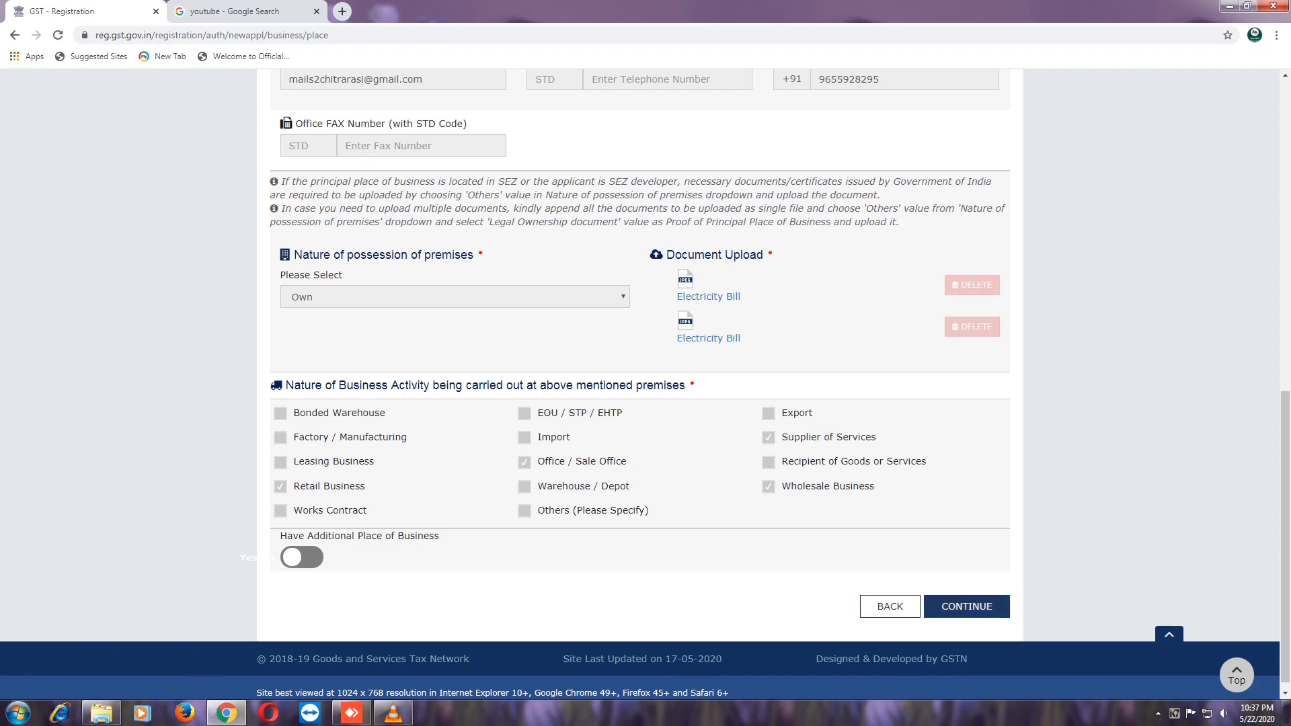
{"action": "left_click", "coordinate": [966, 606]}
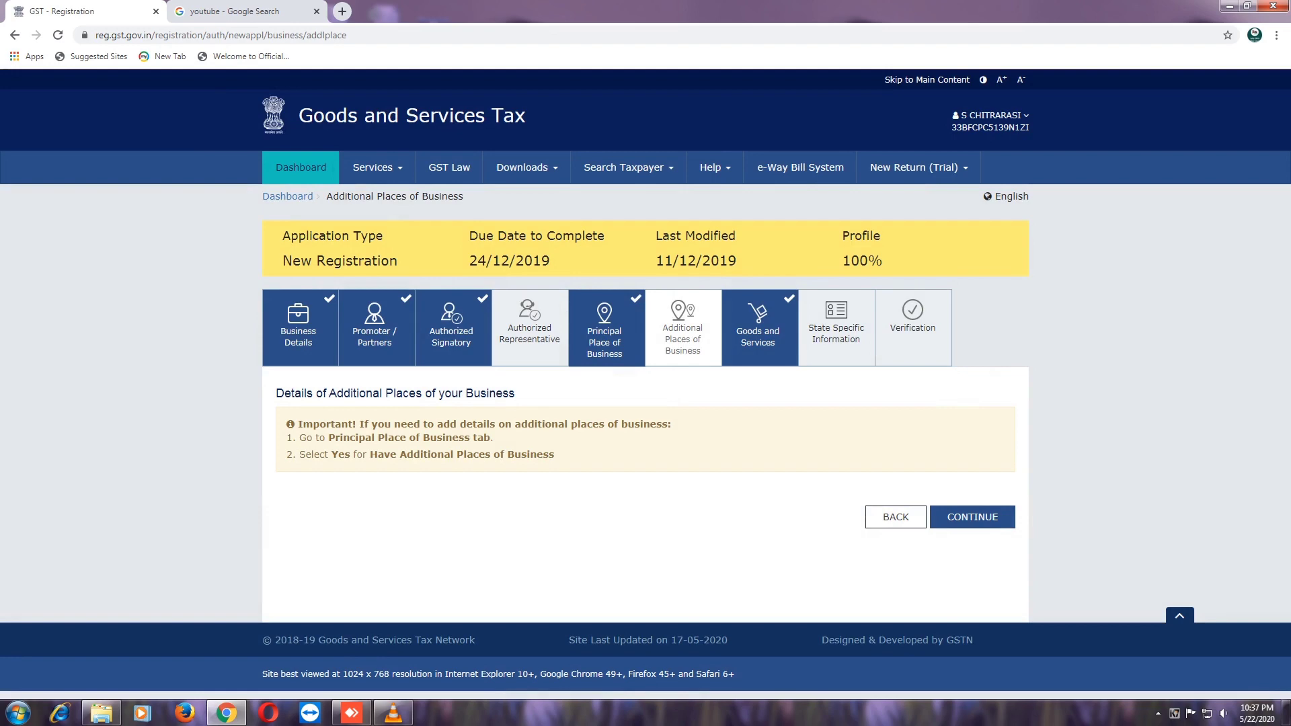
- Continue past Additional Places of Business to the goods list (HSN 4820 and 33074100)
{"action": "left_click", "coordinate": [972, 517]}
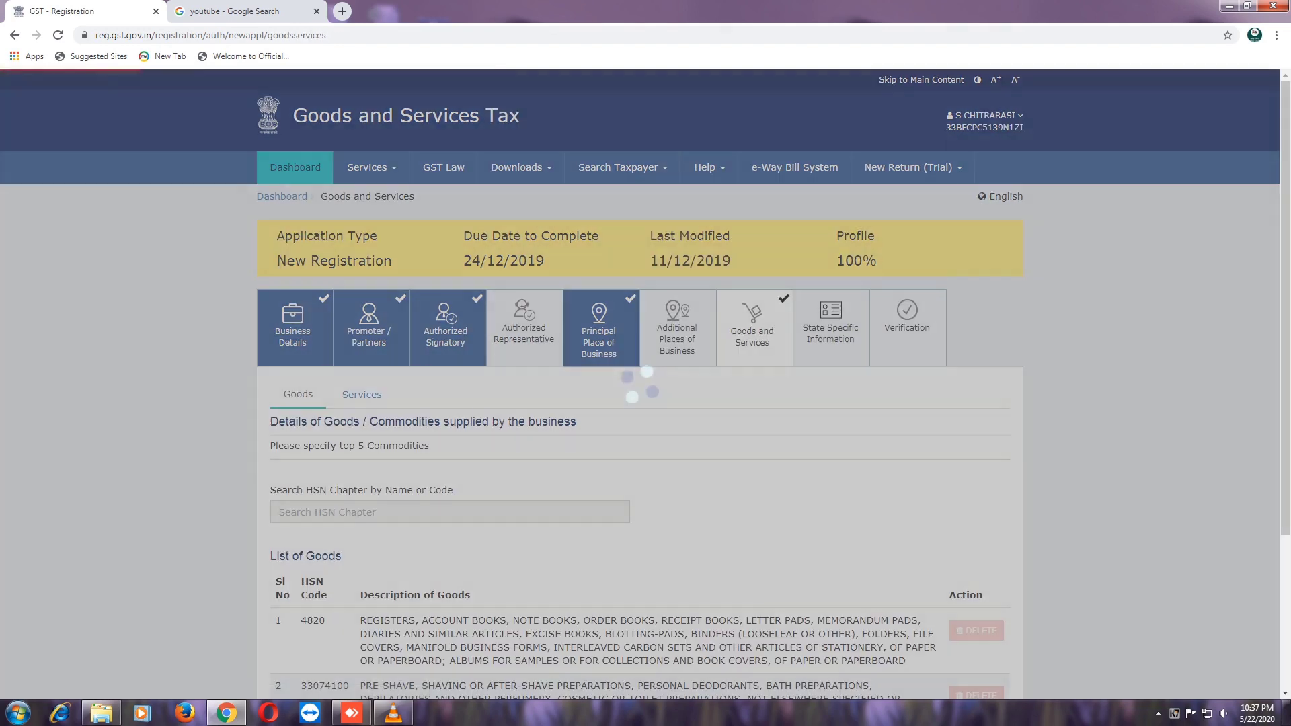
{"action": "scroll", "coordinate": [645, 384], "scroll_direction": "down", "scroll_amount": 2}
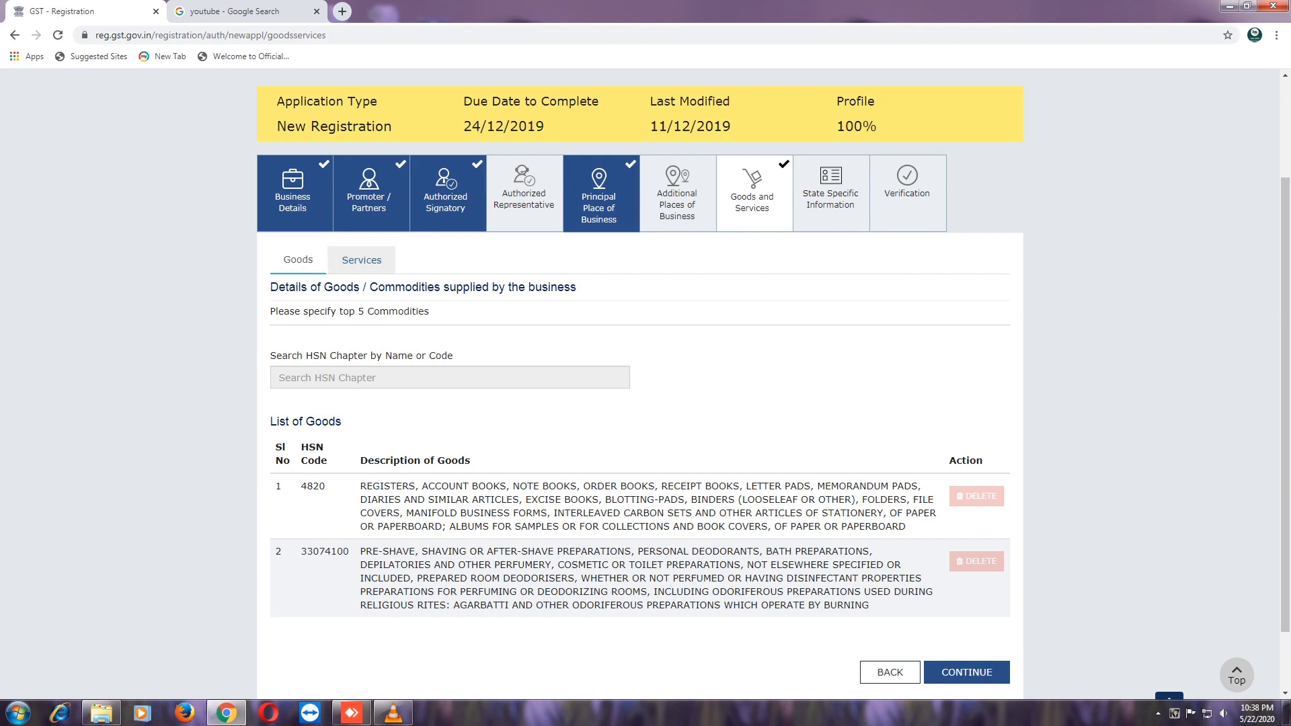
- Review the three services on the Services tab, dismiss the colour-scheme warning, and continue
{"action": "left_click", "coordinate": [362, 260]}
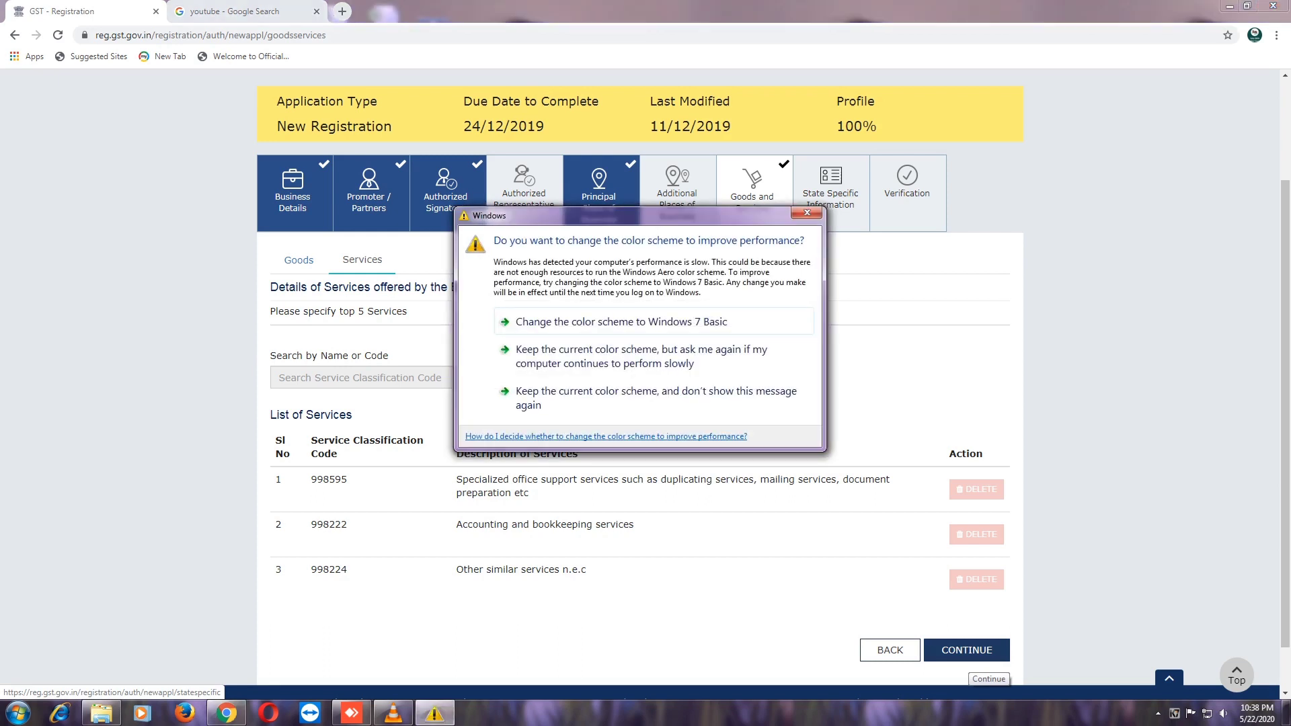
{"action": "left_click", "coordinate": [808, 211]}
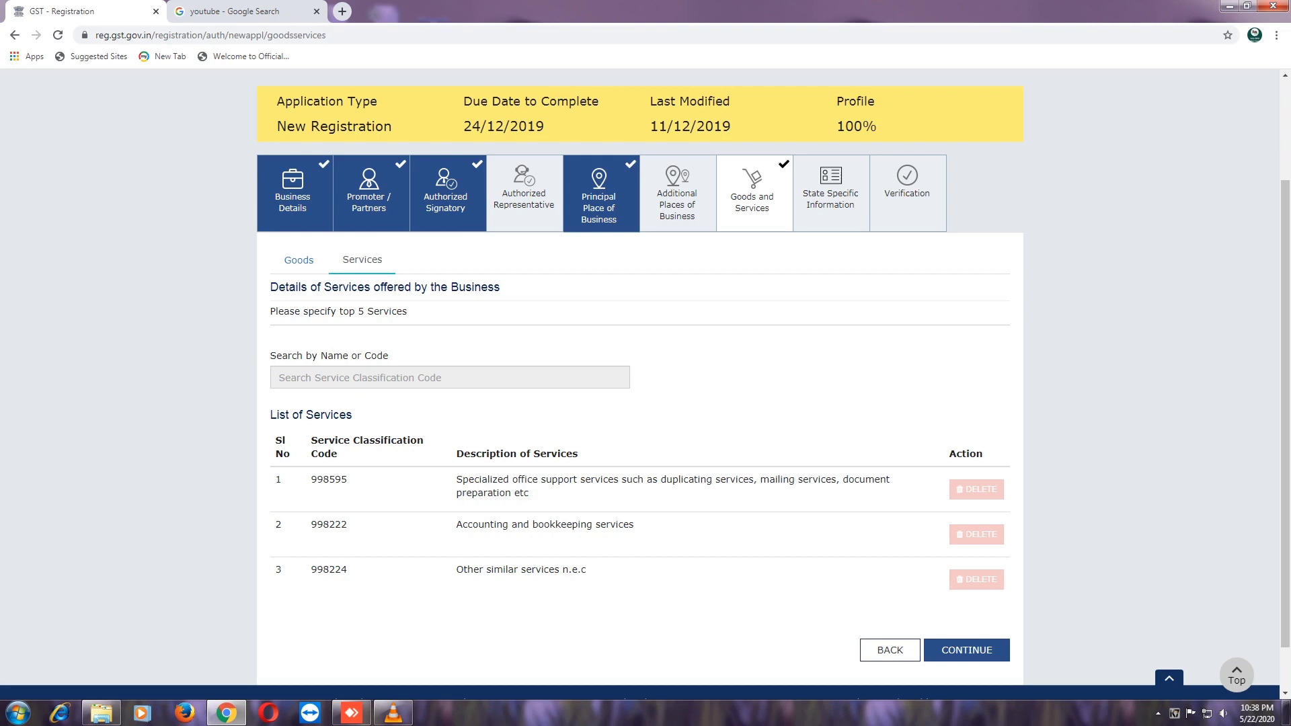
{"action": "left_click", "coordinate": [966, 649]}
{"action": "left_click", "coordinate": [966, 650]}
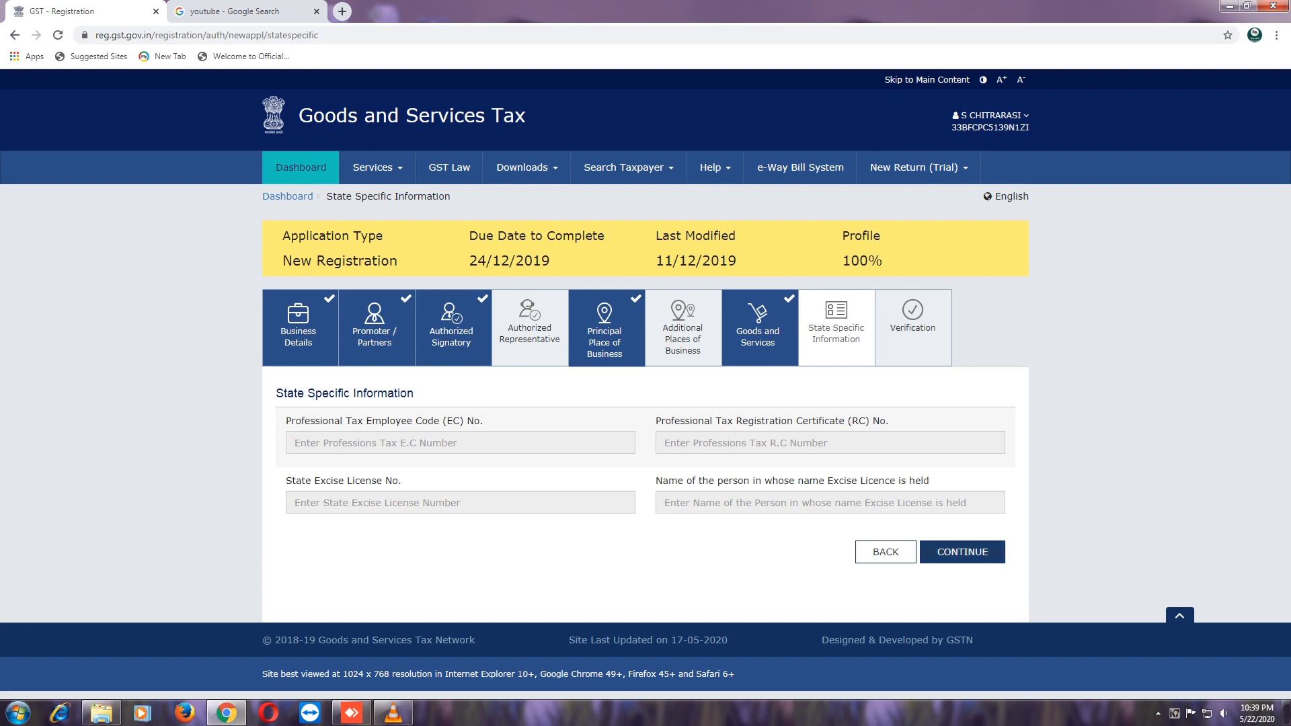
- Continue to Verification and review the affirmed declaration: place Salem, Proprietor, dated 12/12/2019
{"action": "left_click", "coordinate": [962, 551]}
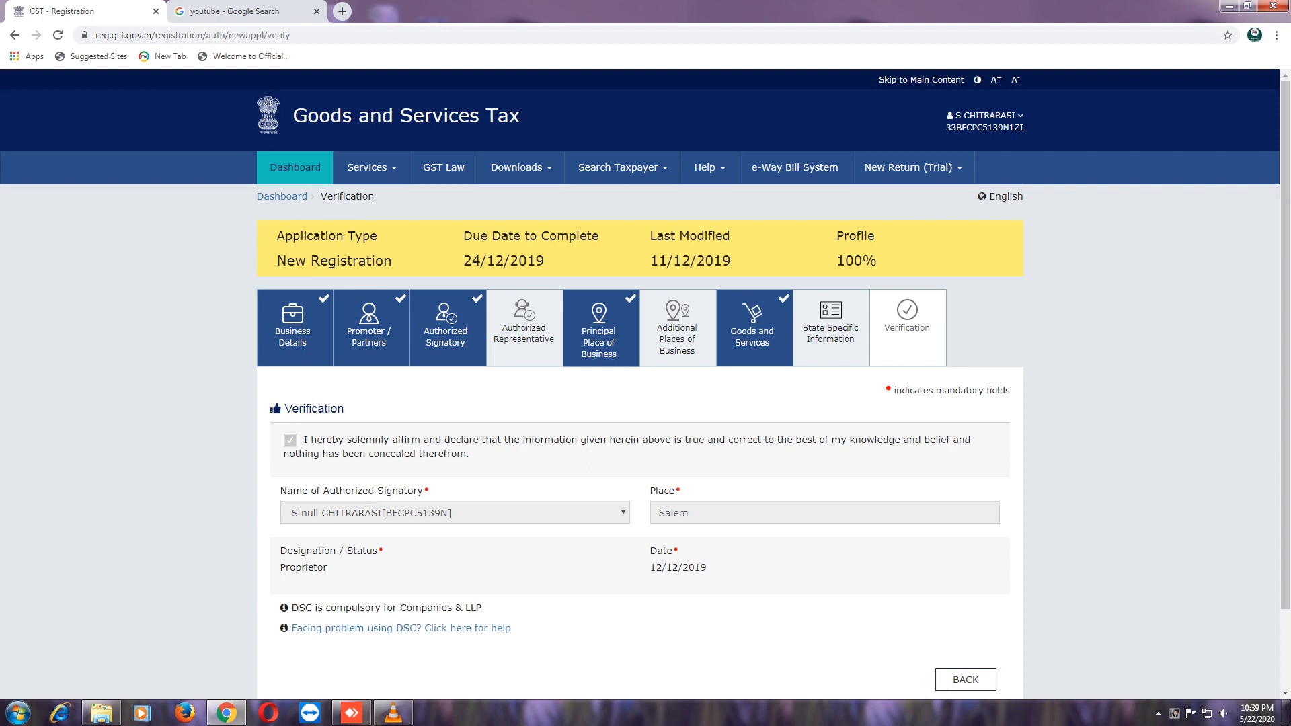
{"action": "scroll", "coordinate": [645, 386], "scroll_direction": "down", "scroll_amount": 2}
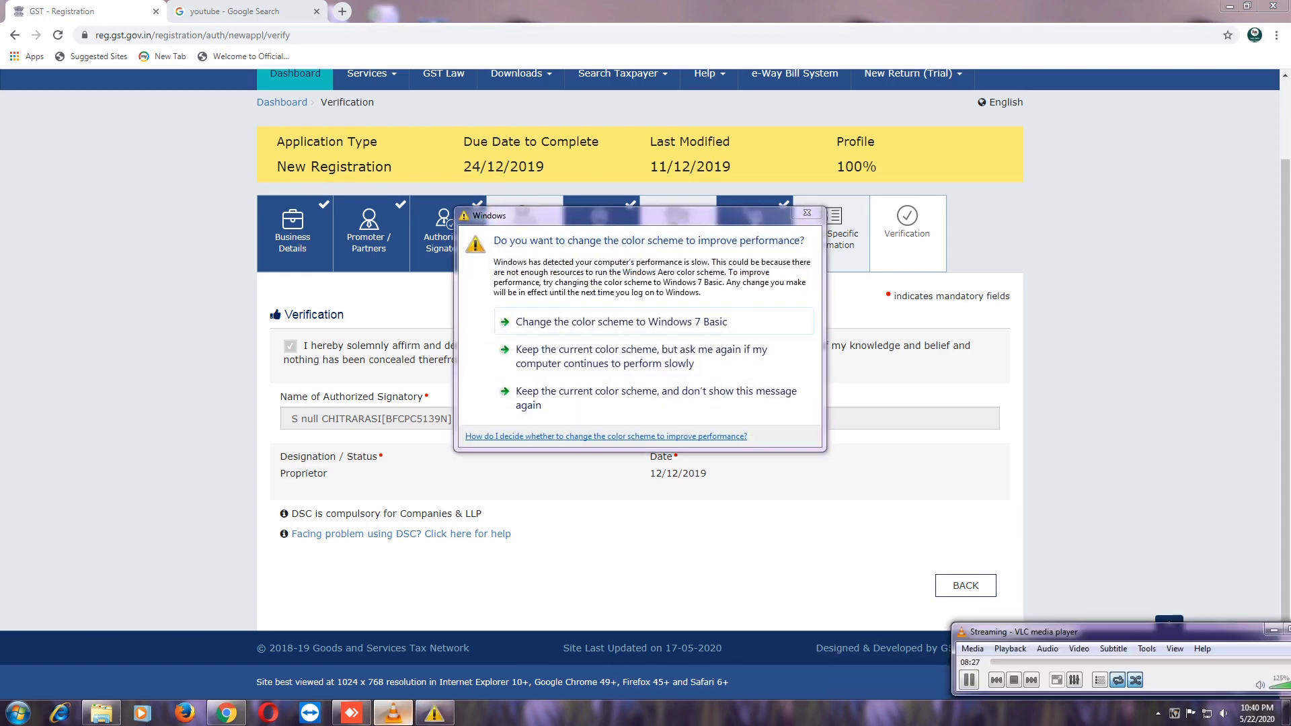
{"action": "left_click", "coordinate": [806, 213]}
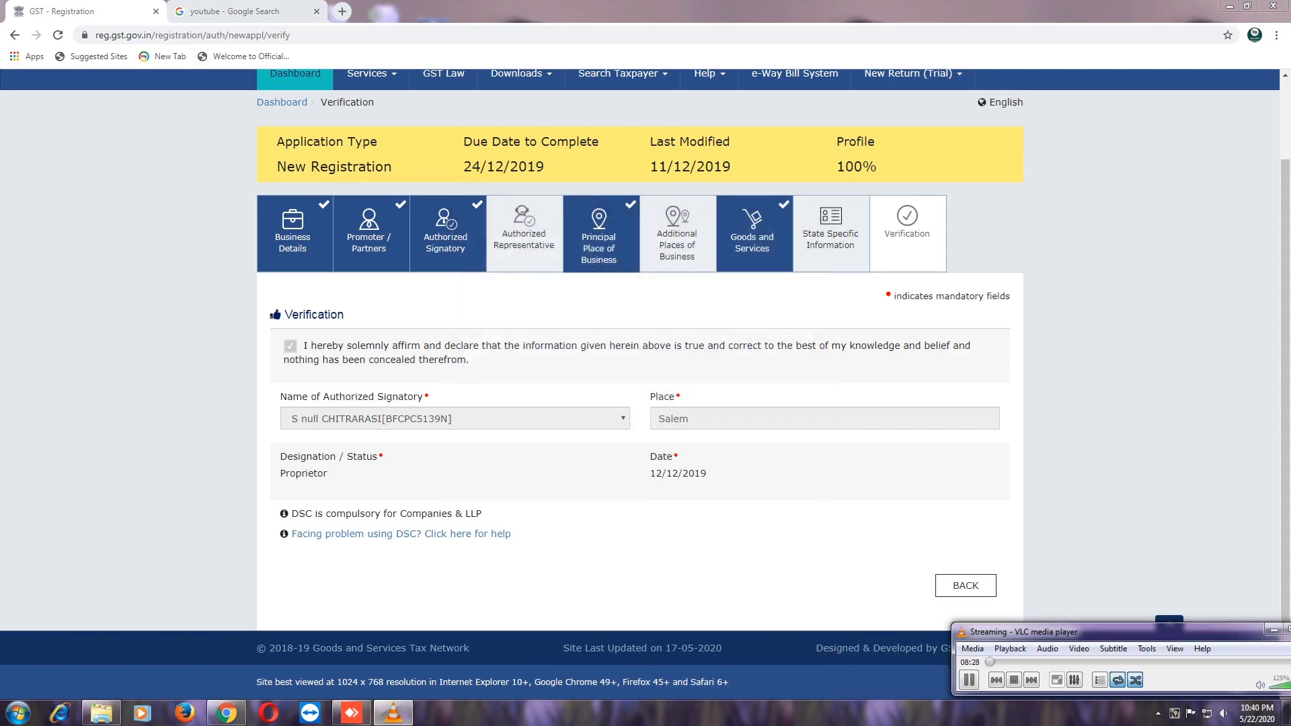
{"action": "left_click_drag", "start_coordinate": [1143, 632], "coordinate": [1089, 614]}
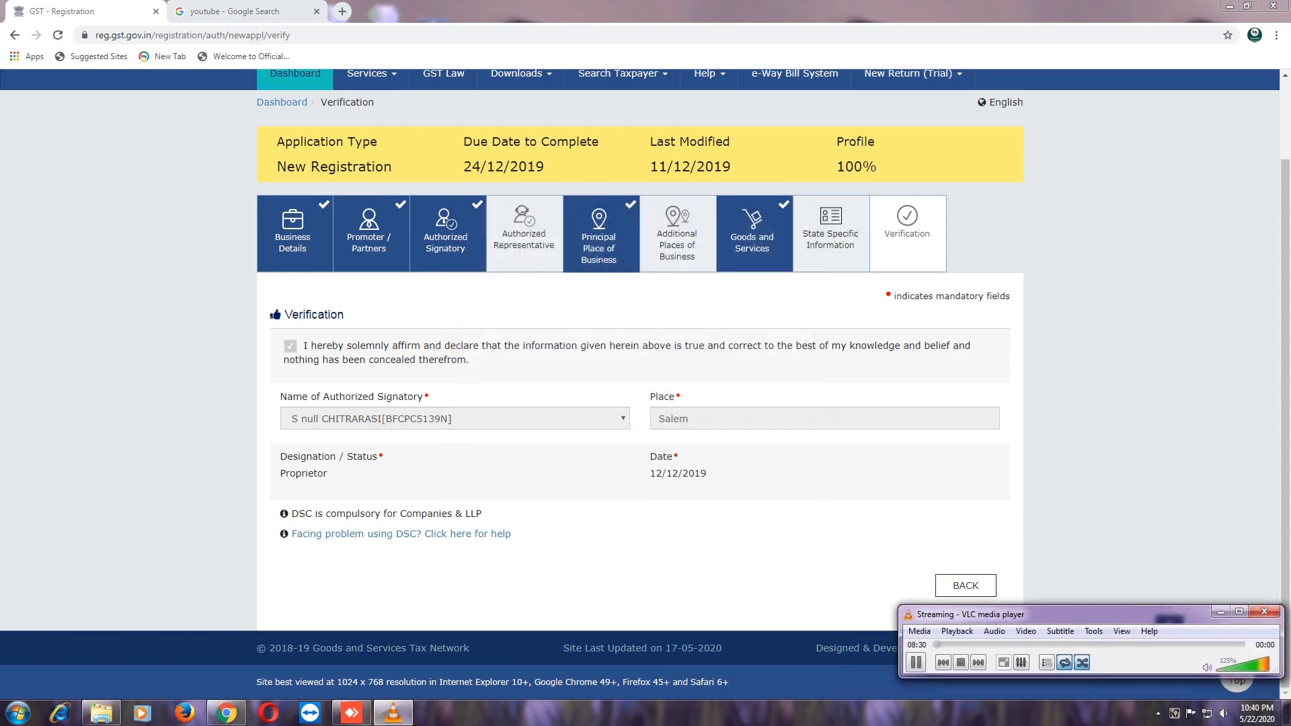